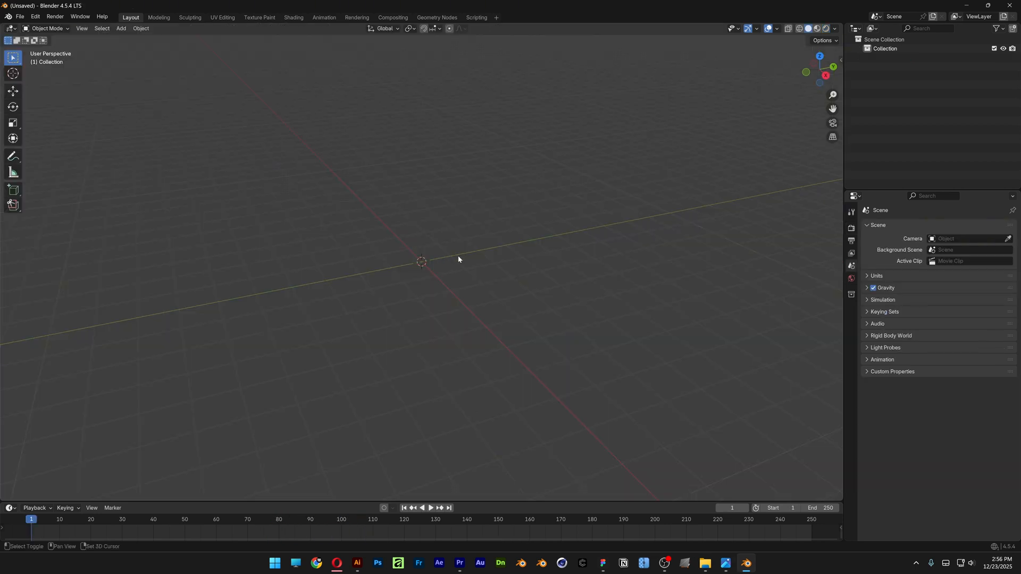
- Add a plane mesh at the centre of the empty scene
key(shift+a)
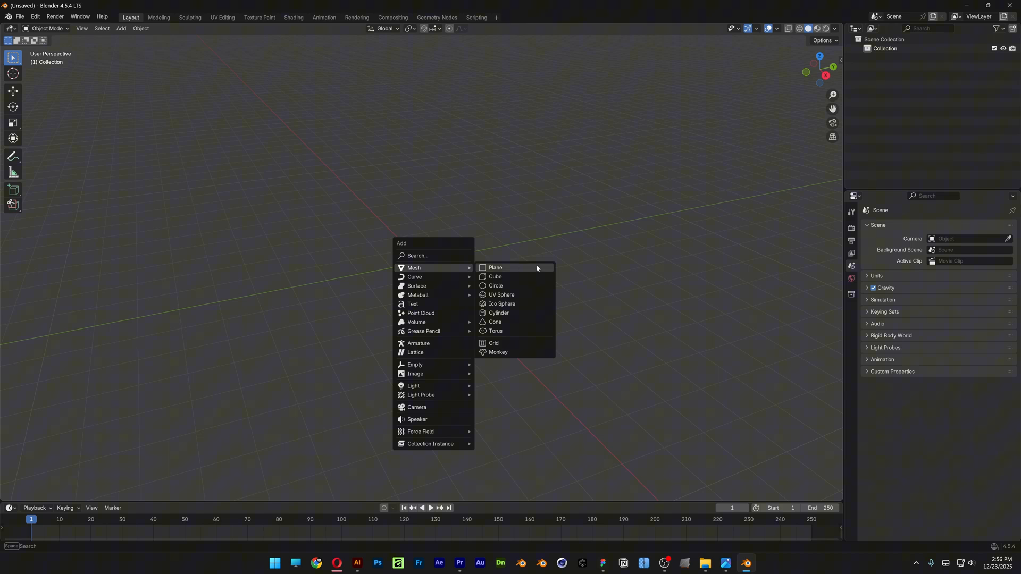
click(510, 268)
scroll(536, 264, up, 3)
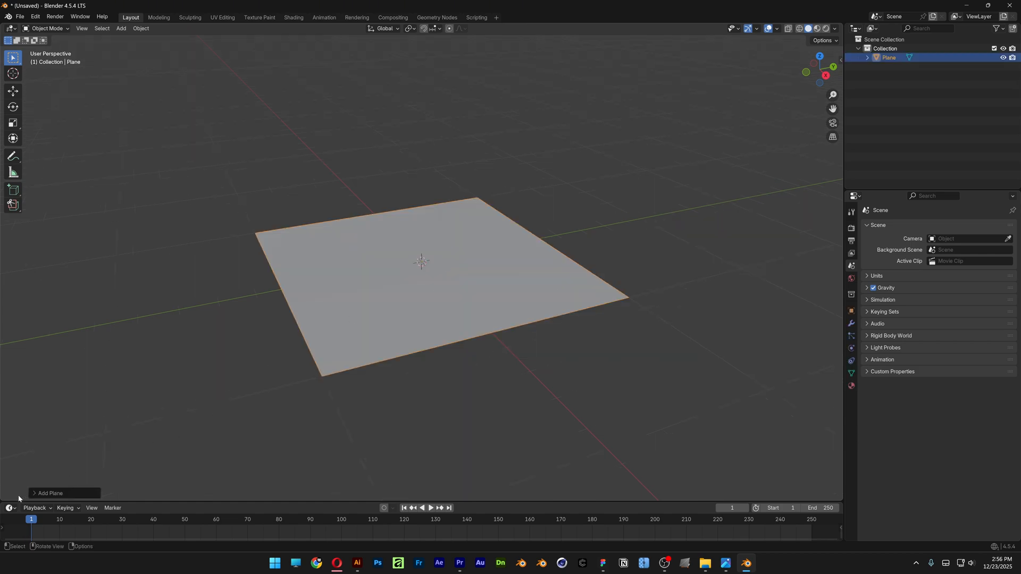
- Split the 3D view in two and make the left area a Shader Editor
drag(9, 499, 421, 264)
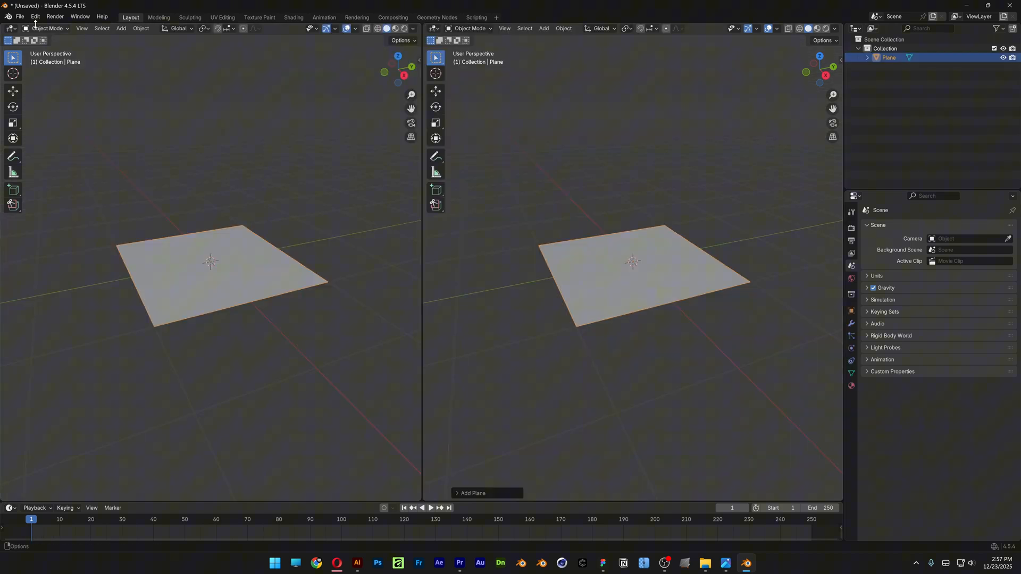
click(13, 29)
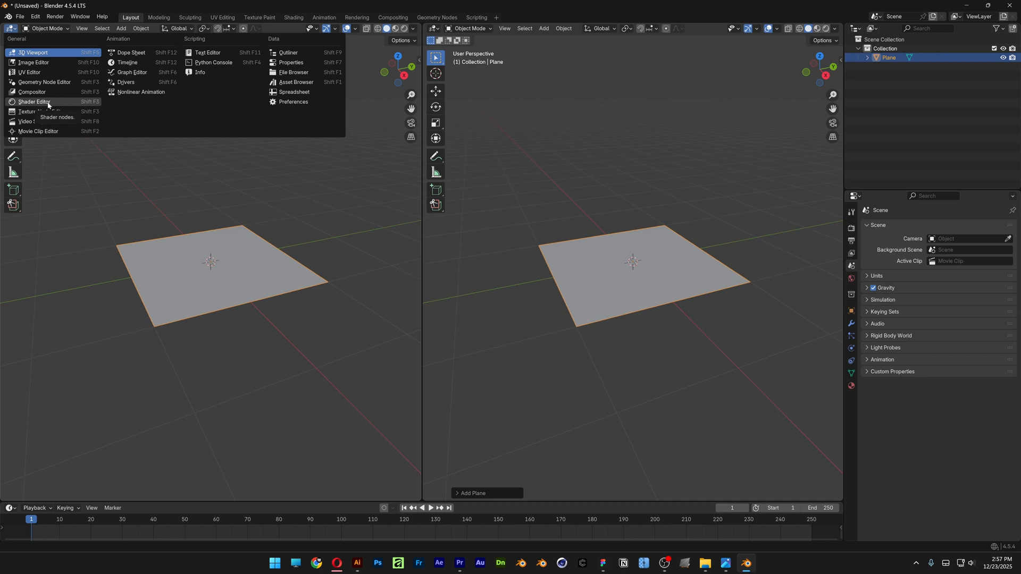
click(34, 63)
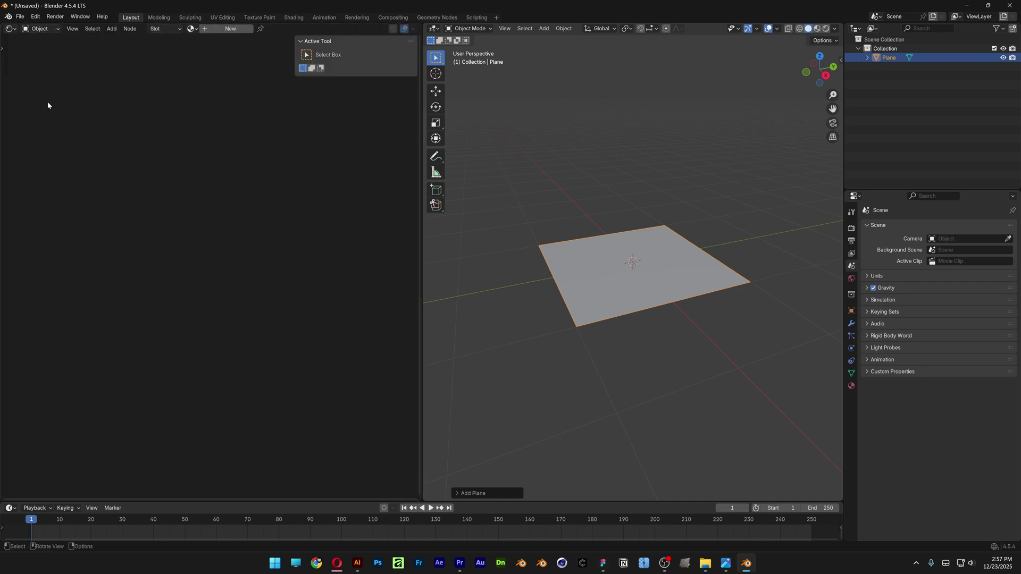
- View the plane from the top in Rendered shading with Render properties shown
click(822, 58)
scroll(743, 208, up, 2)
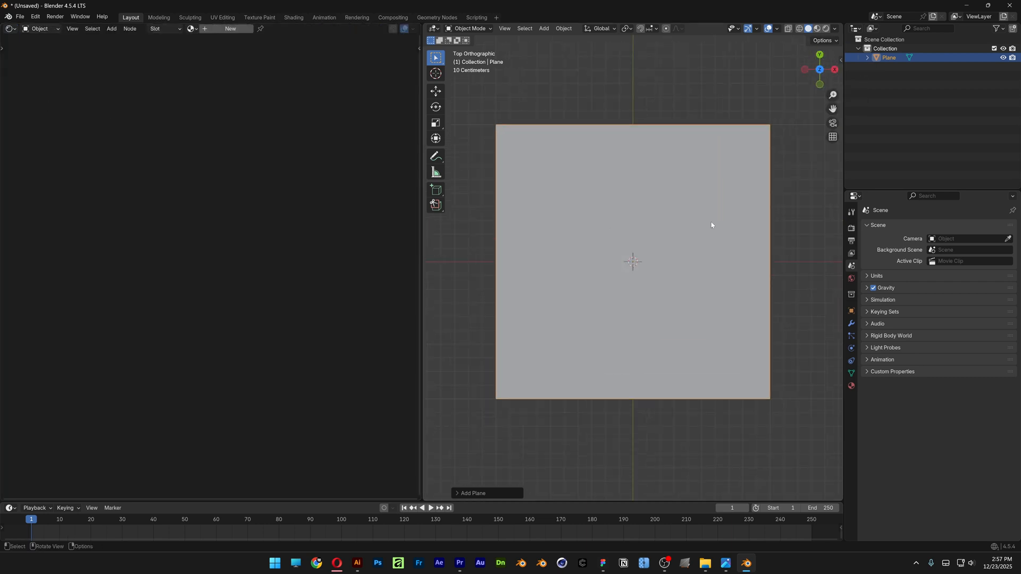
click(826, 31)
click(851, 226)
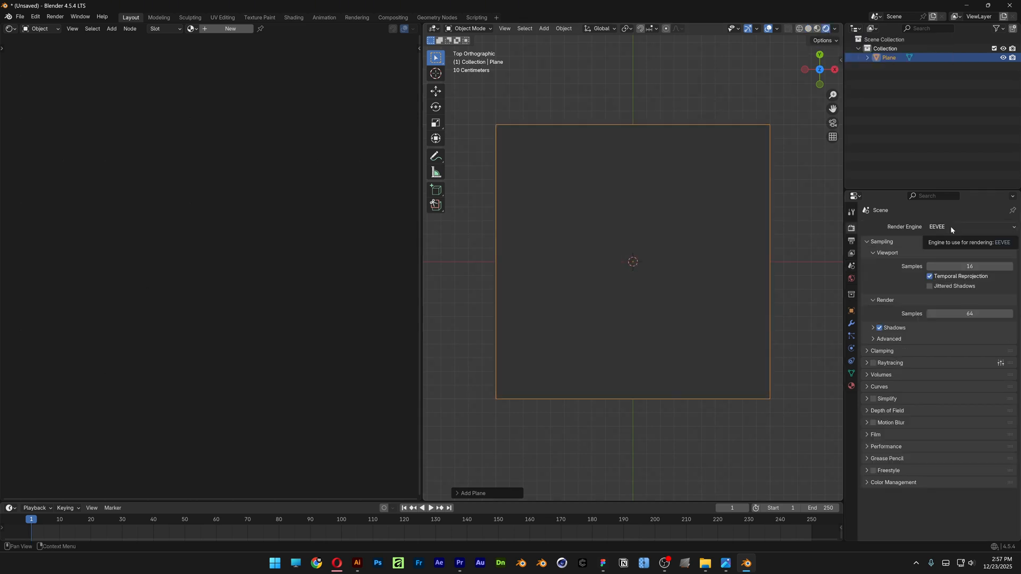
scroll(632, 183, up, 2)
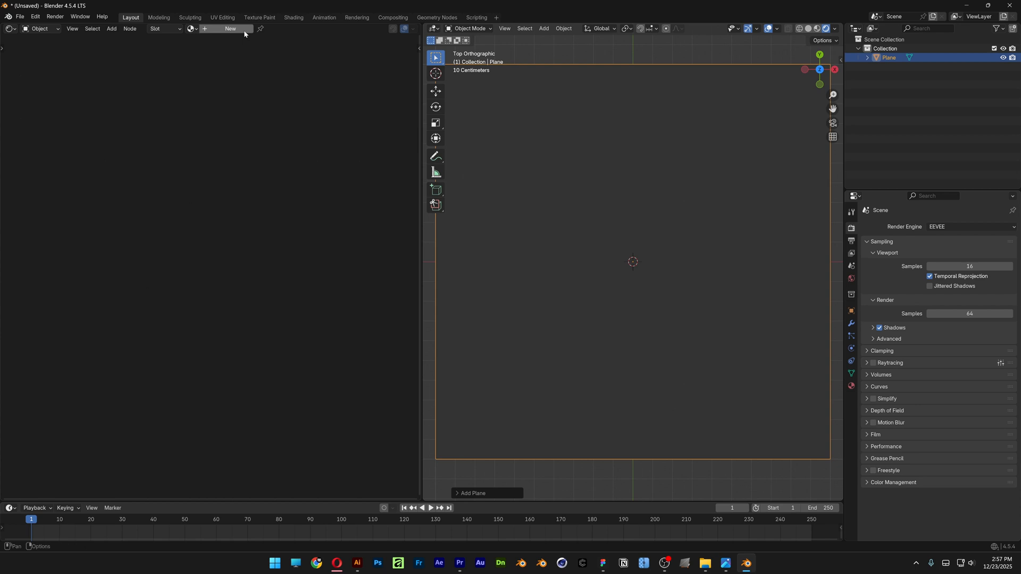
- Create a new material and replace Principled BSDF with an Emission shader wired to Surface
click(231, 29)
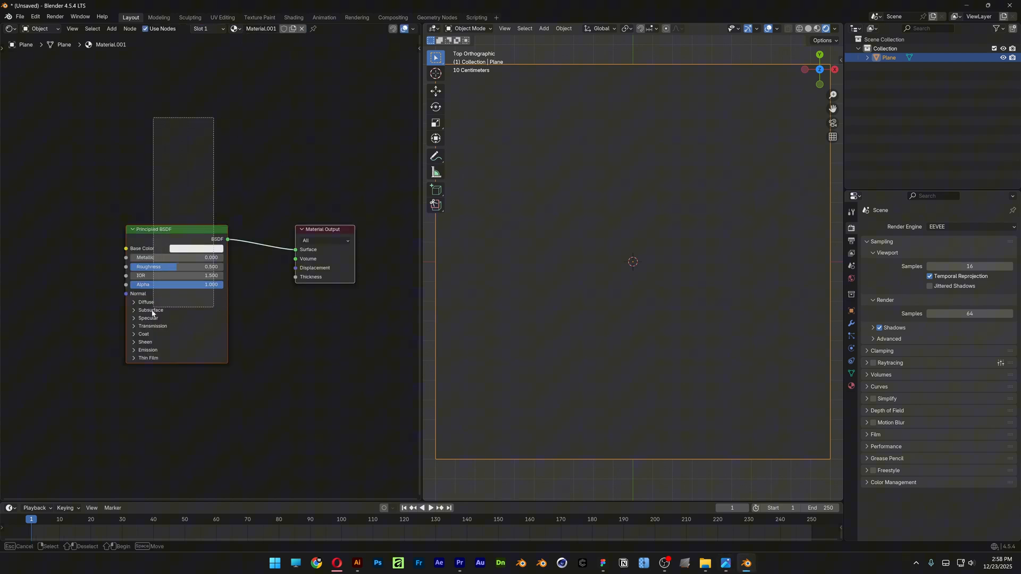
drag(215, 116, 145, 336)
key(x)
key(shift+a)
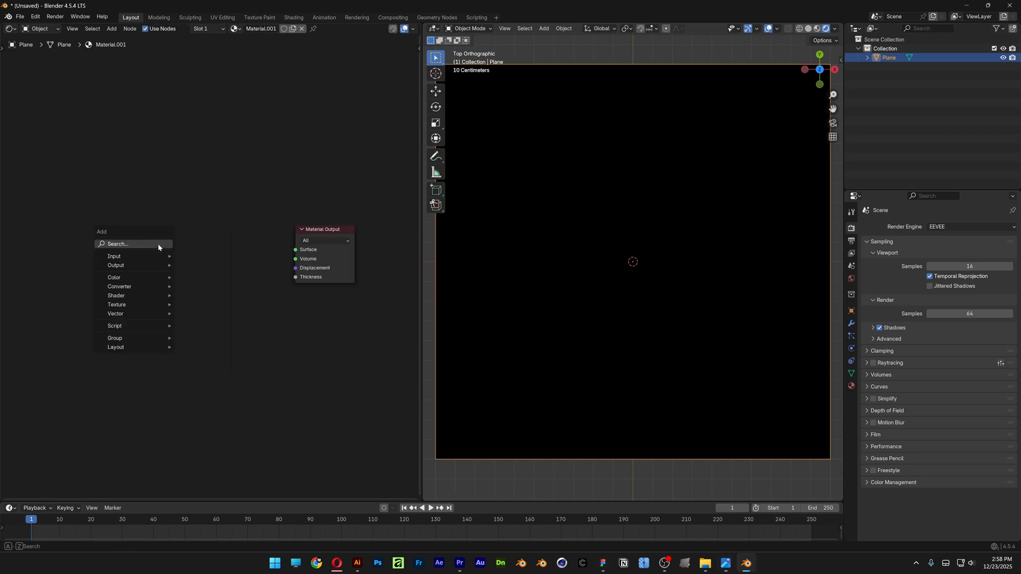
click(158, 244)
text(emission)
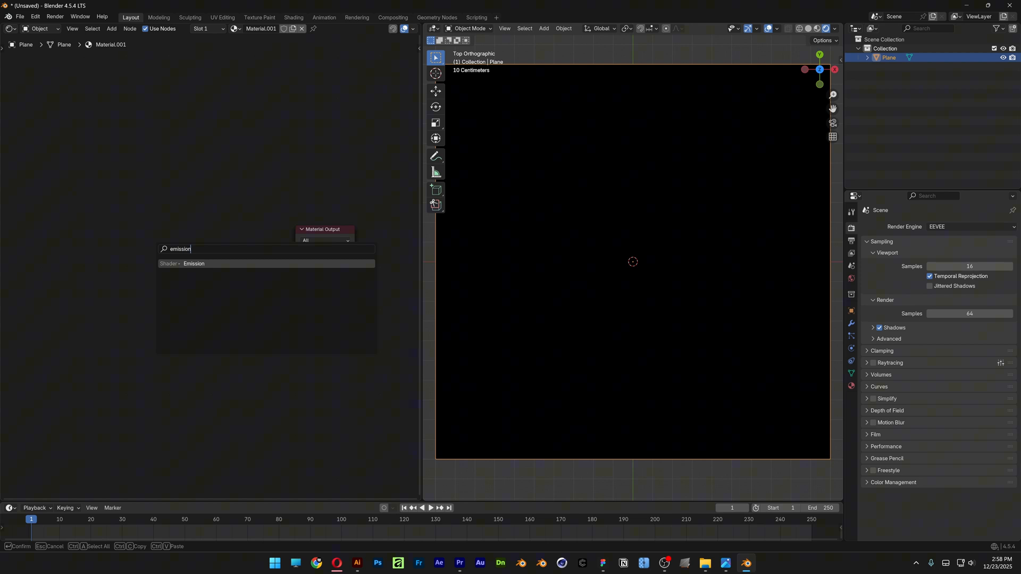
key(Return)
click(279, 256)
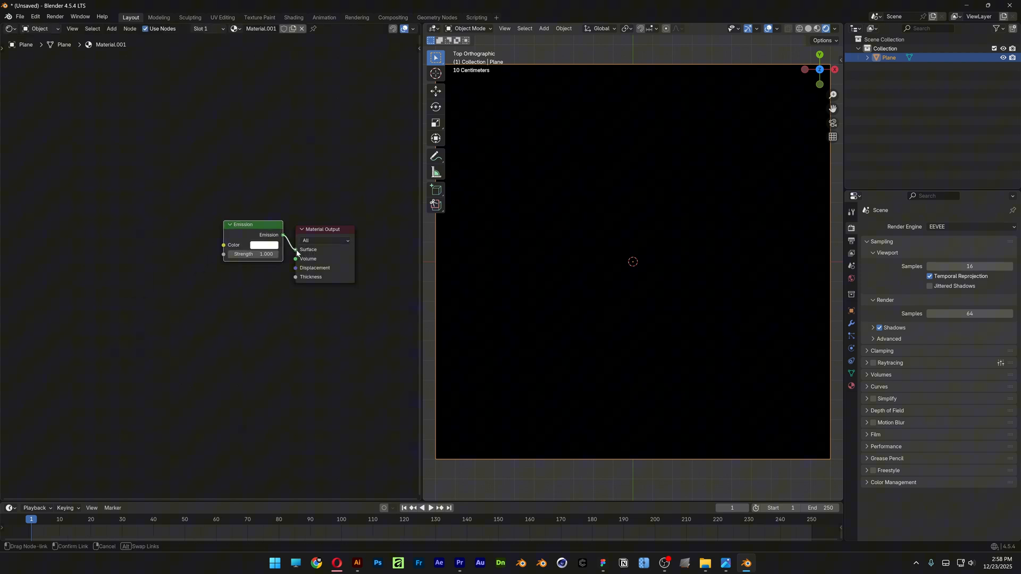
drag(284, 236, 296, 250)
scroll(299, 260, up, 1)
- Add a Color Ramp node left of Emission and reach its flip option
key(shift+a)
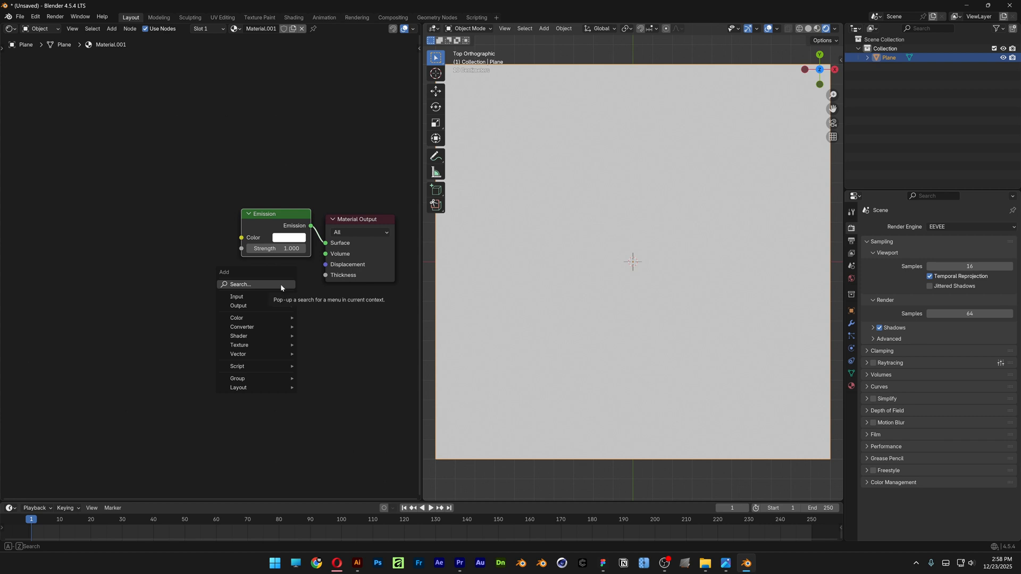
click(281, 284)
text(color ram)
key(Return)
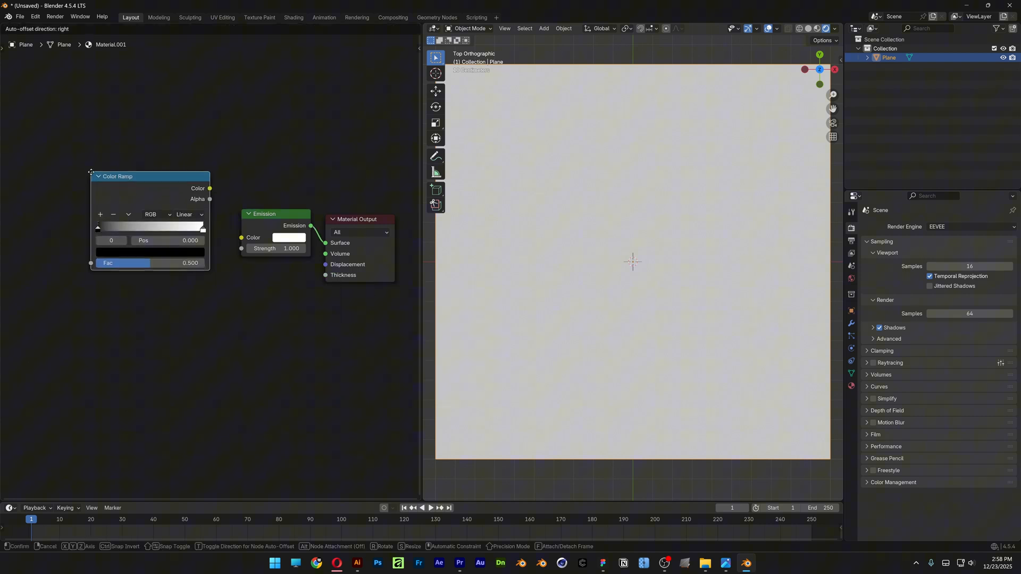
click(109, 210)
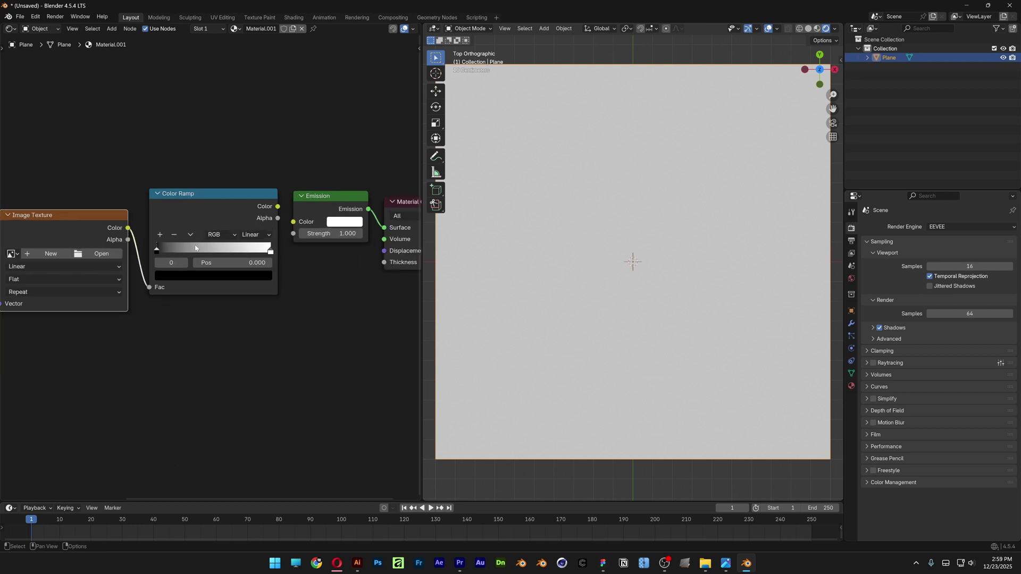
scroll(196, 248, up, 2)
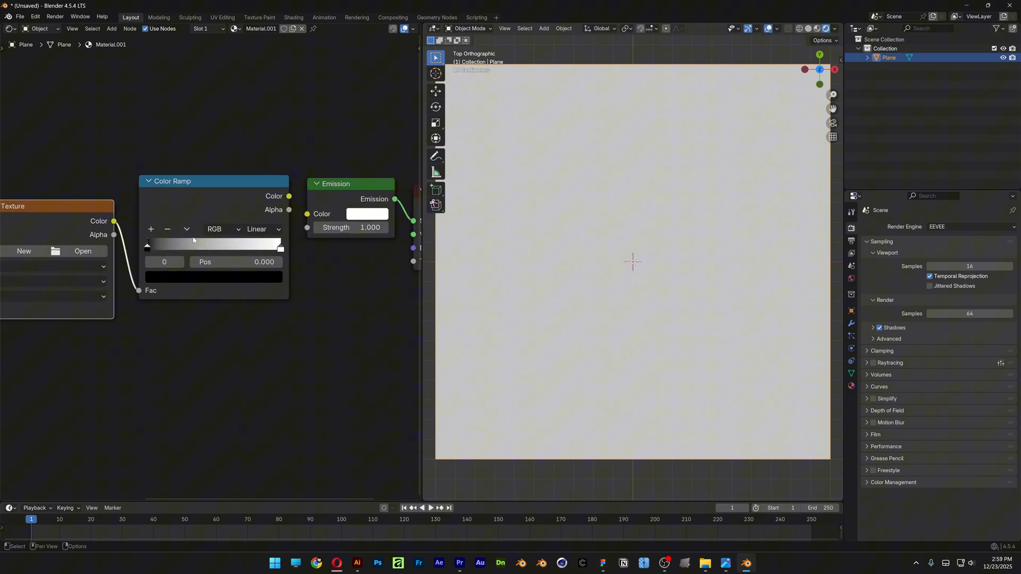
click(187, 230)
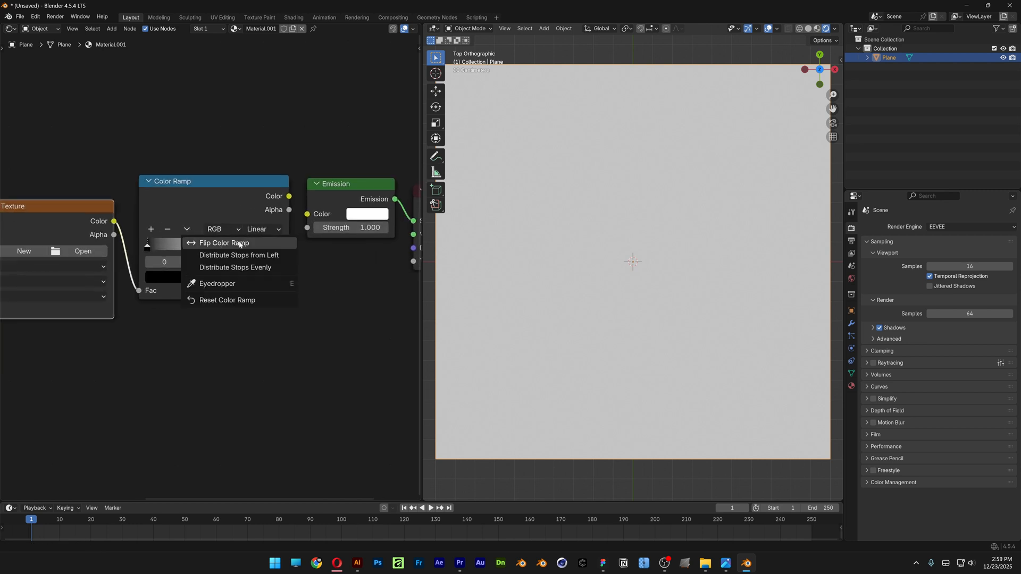
- Flip the Color Ramp and load Logo2.jpg into the Image Texture node
click(268, 246)
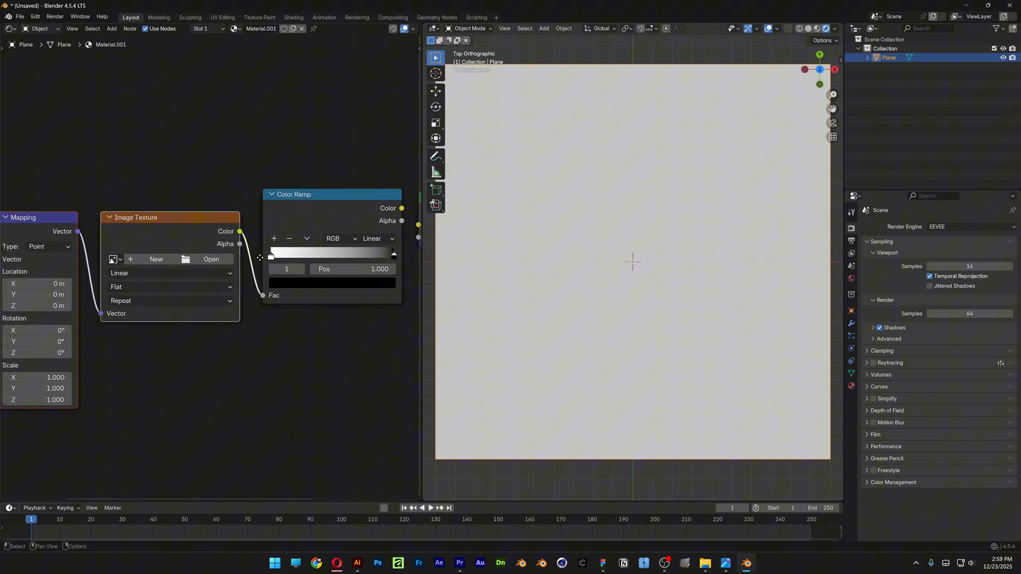
scroll(265, 256, up, 2)
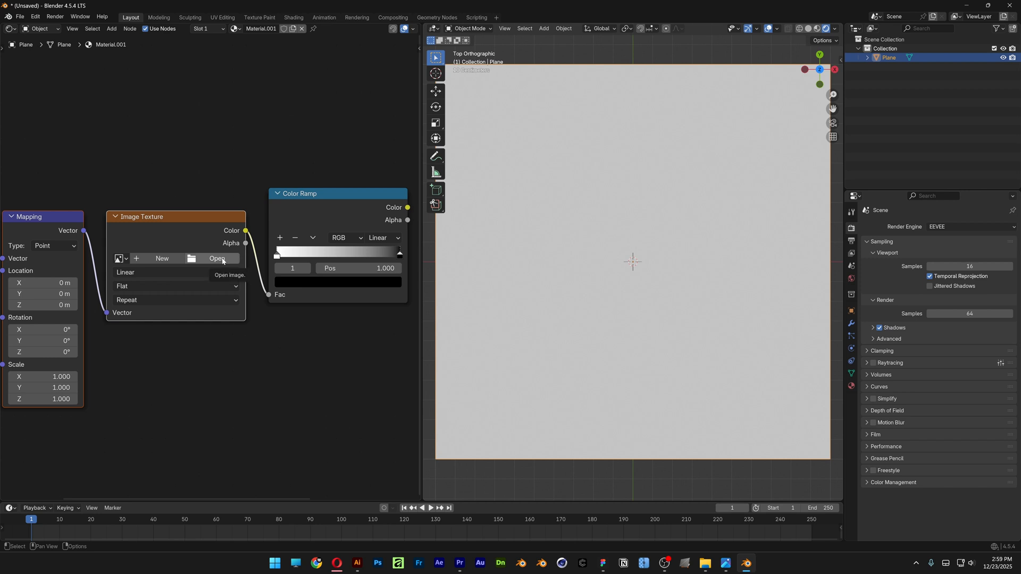
click(216, 259)
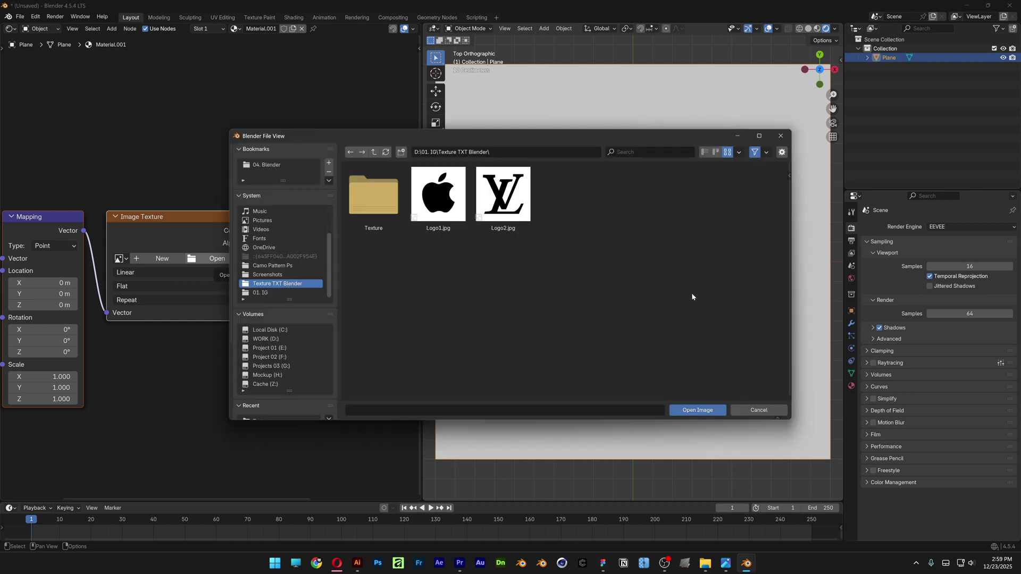
click(519, 197)
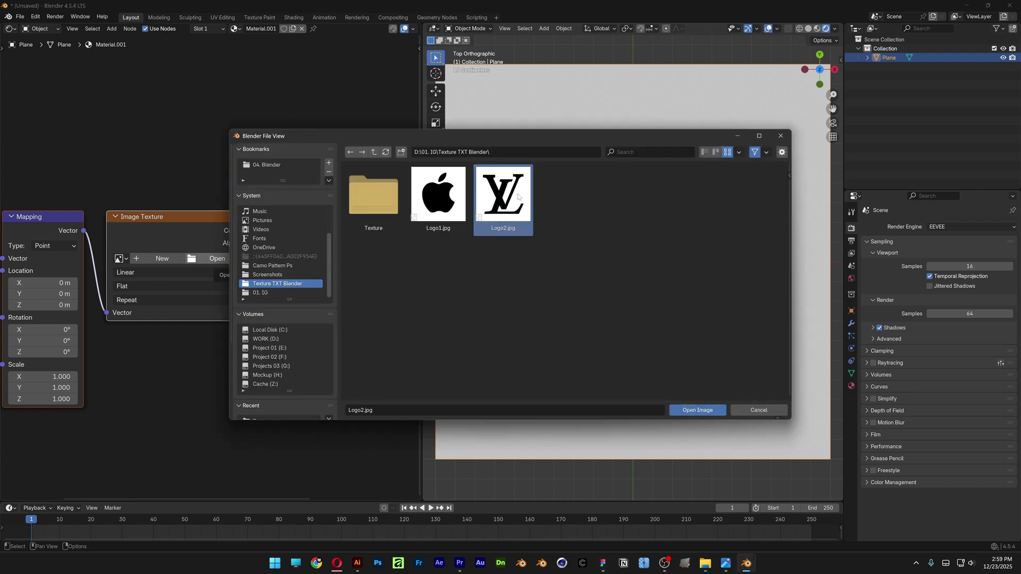
click(696, 410)
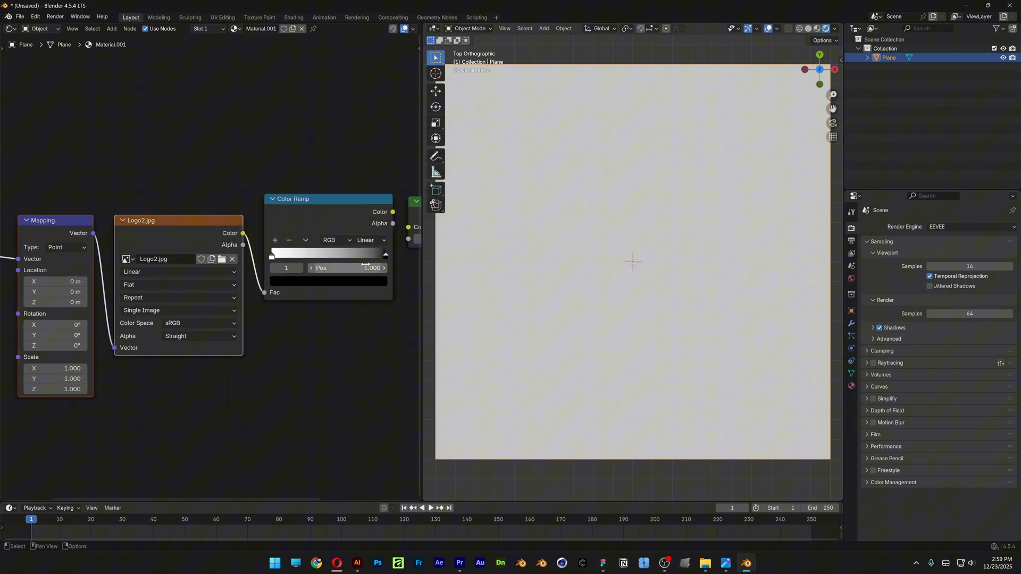
- Wire the Color Ramp colour into the Emission colour so the plane shows a white LV logo
middle_drag(319, 280, 200, 272)
mouse_move(319, 255)
middle_down()
mouse_move(286, 229)
mouse_move(178, 234)
middle_up()
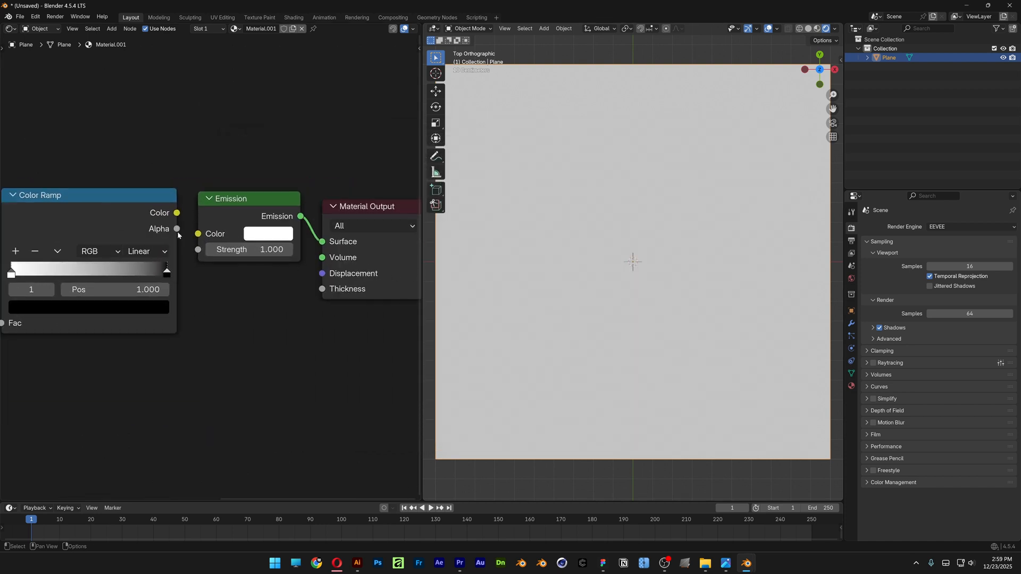
drag(177, 214, 197, 233)
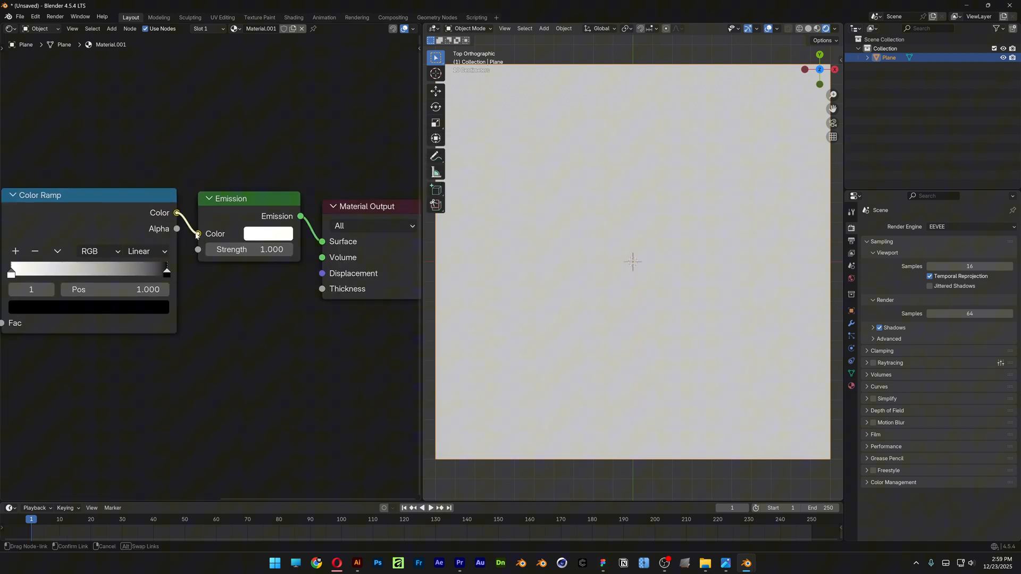
scroll(212, 261, down, 2)
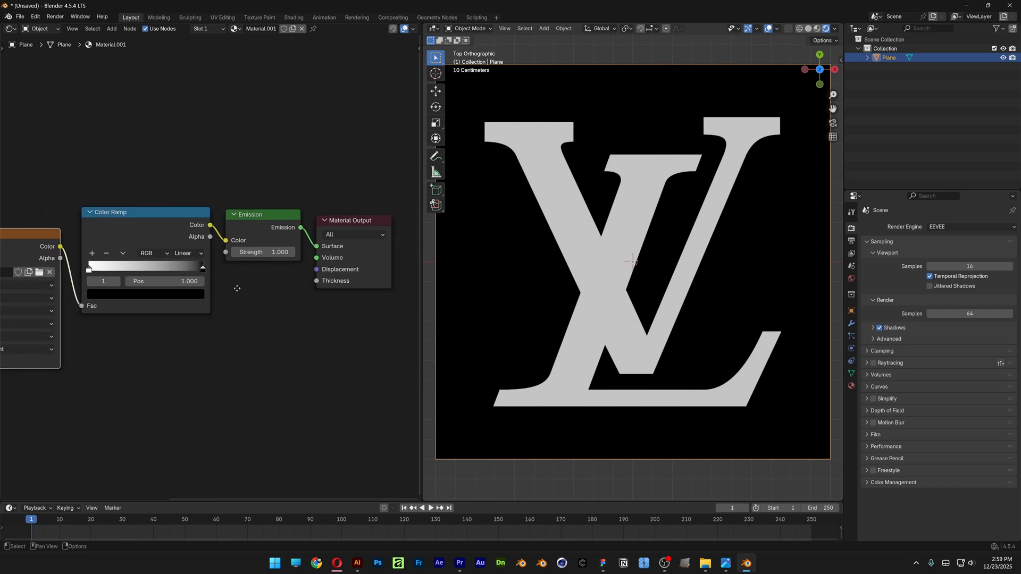
middle_drag(212, 261, 244, 288)
scroll(242, 287, down, 3)
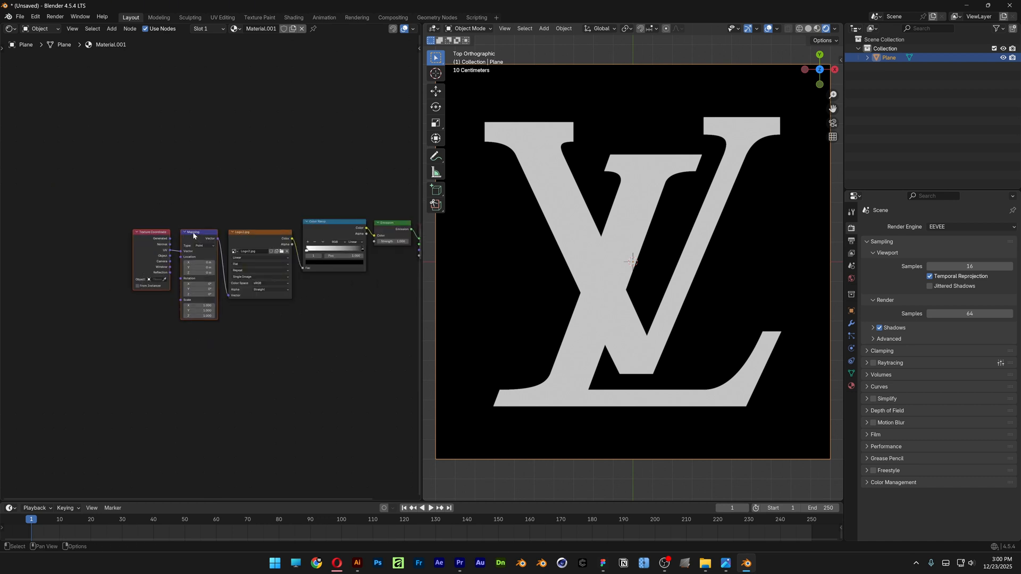
- Duplicate the Logo2.jpg image node and drop the copy onto the Mapping link
drag(203, 236, 49, 235)
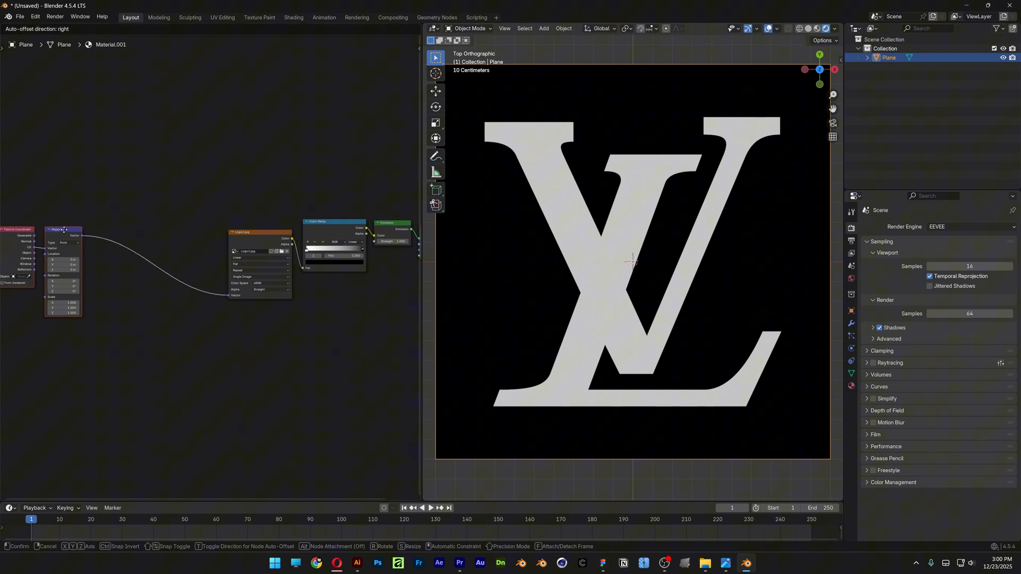
scroll(161, 204, up, 2)
click(271, 221)
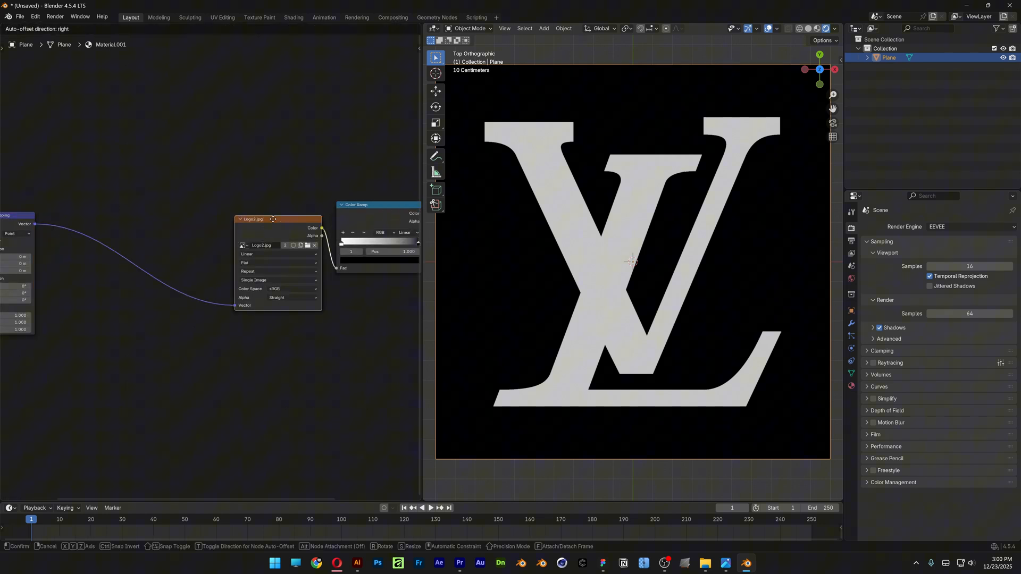
key(shift+d)
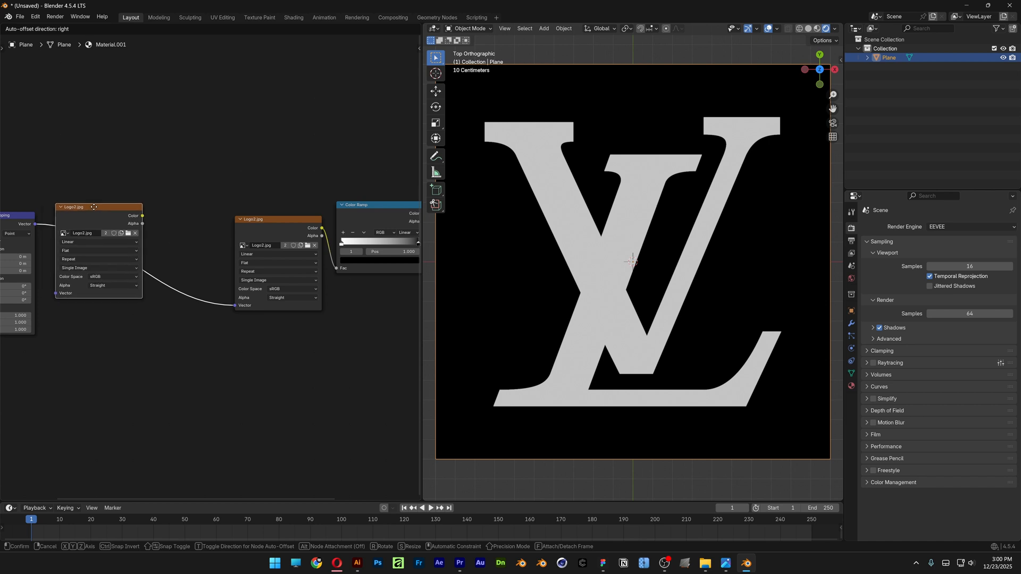
click(93, 206)
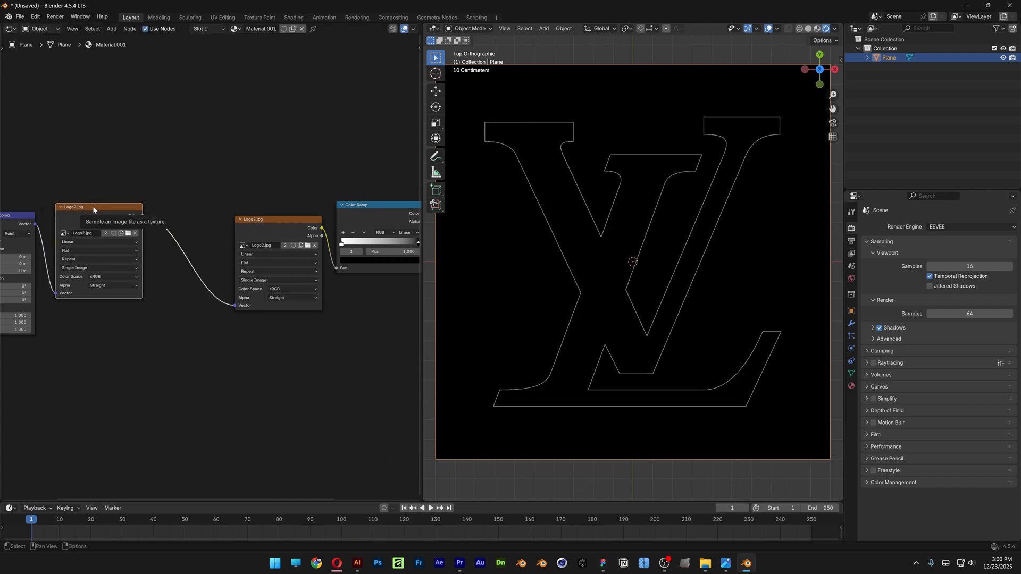
scroll(93, 207, up, 3)
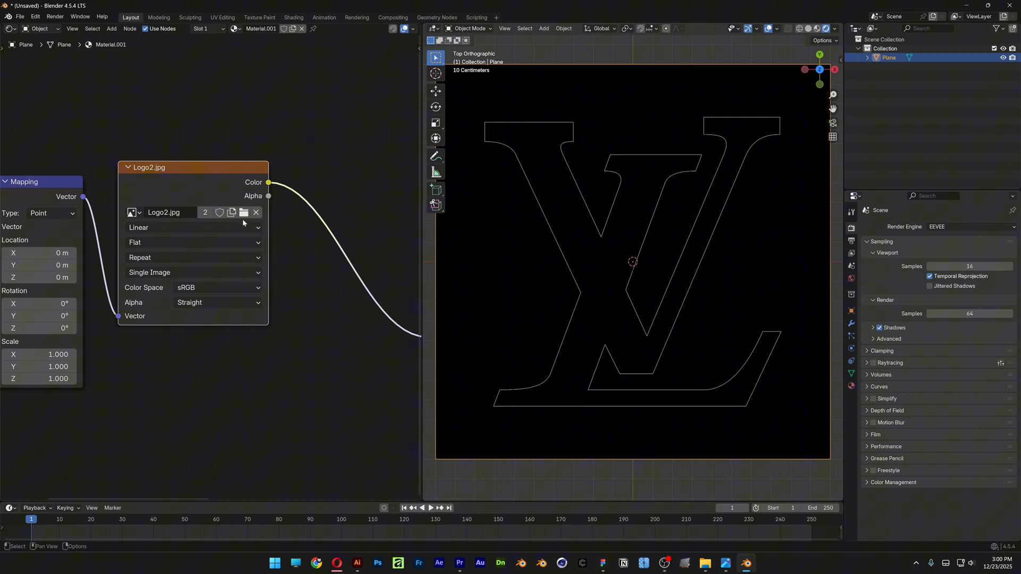
- Load the 4365146-uhd_3840_2160_25fps.mp4 liquid video into the copied image node
click(243, 212)
double_click(373, 200)
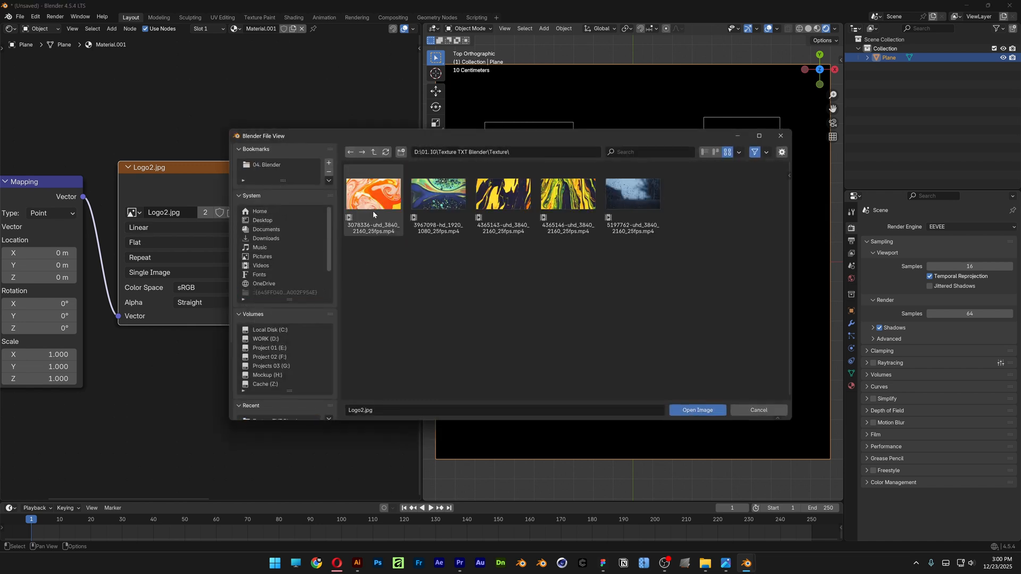
click(576, 204)
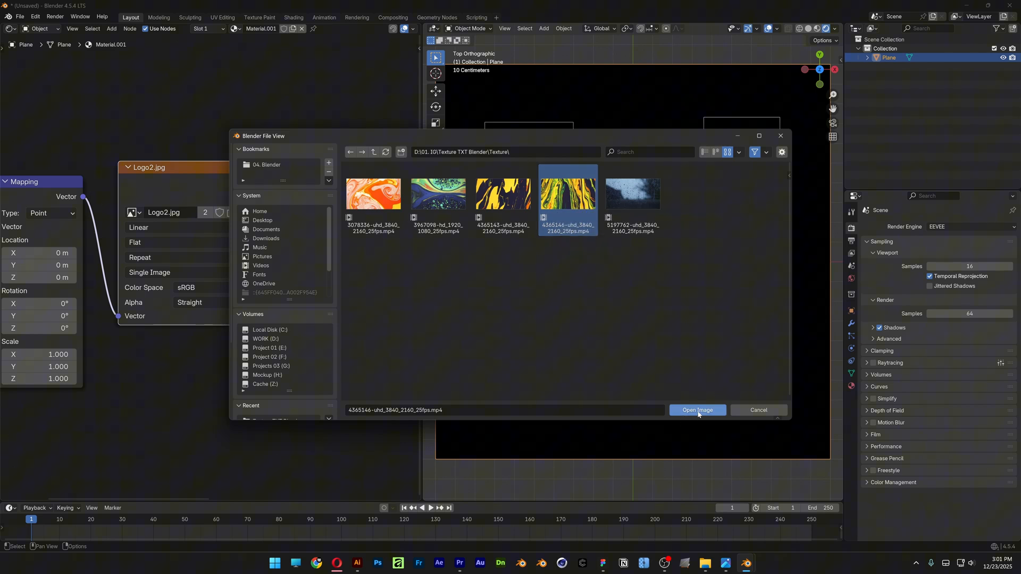
click(698, 410)
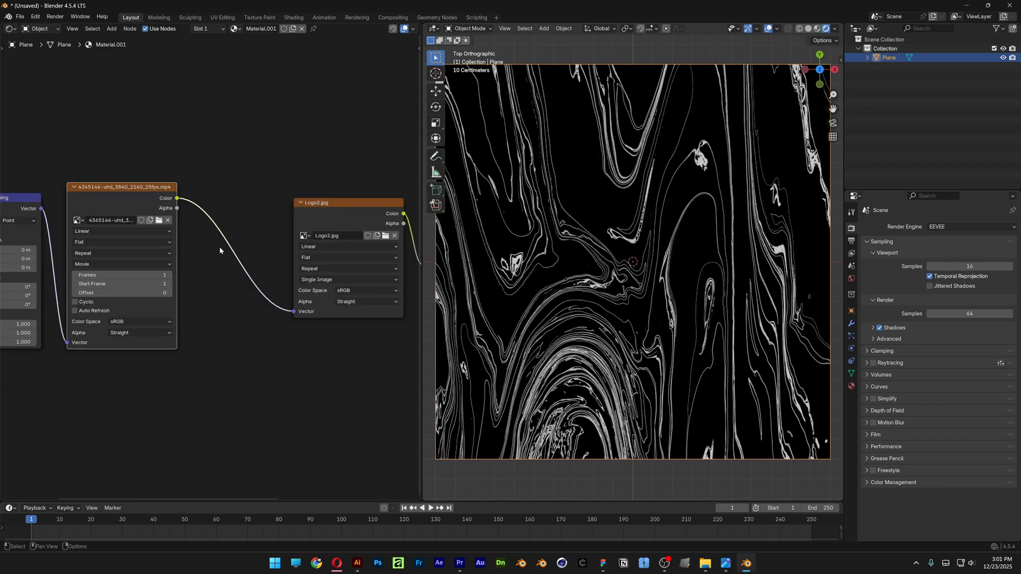
- Insert a Mix Color node on the video-to-logo link with Mapping's vector in its B input
key(shift+a)
text(color)
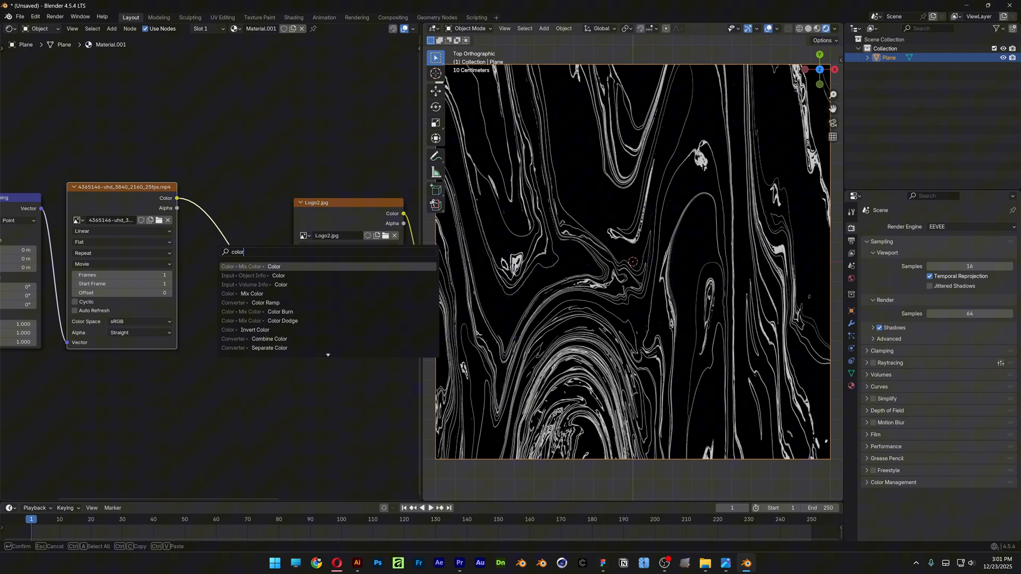
key(Return)
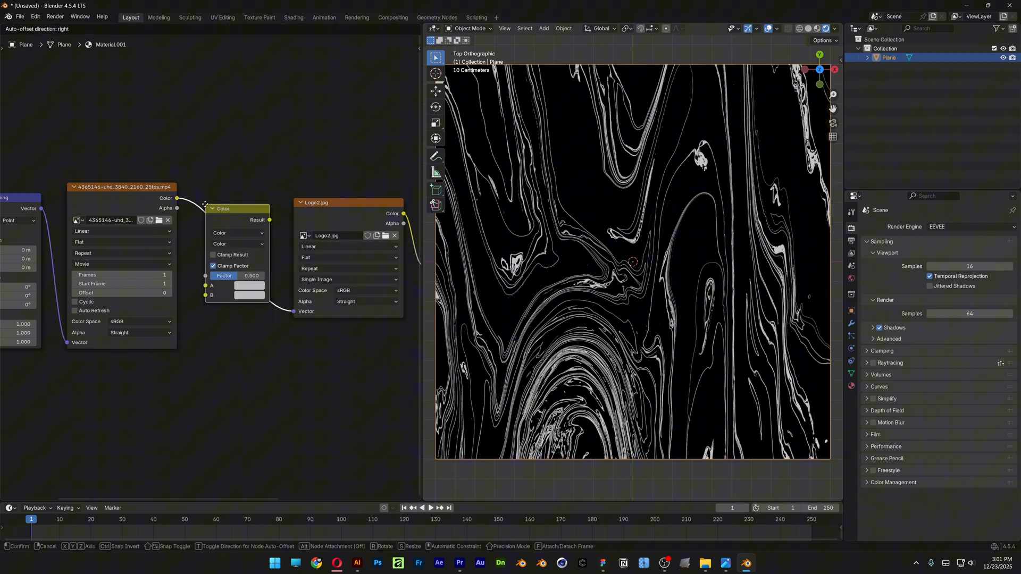
click(206, 205)
middle_drag(206, 205, 277, 193)
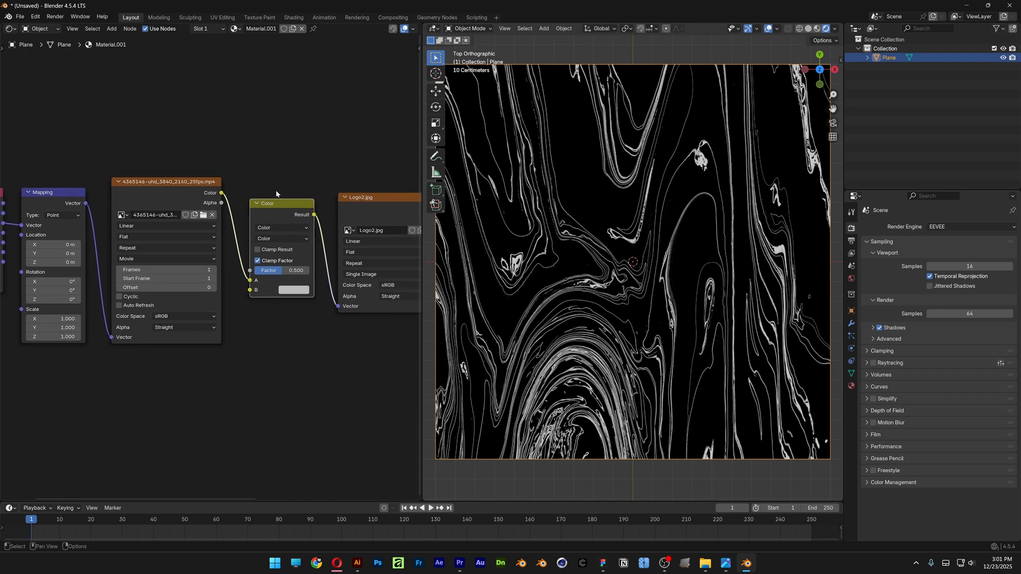
drag(86, 203, 251, 298)
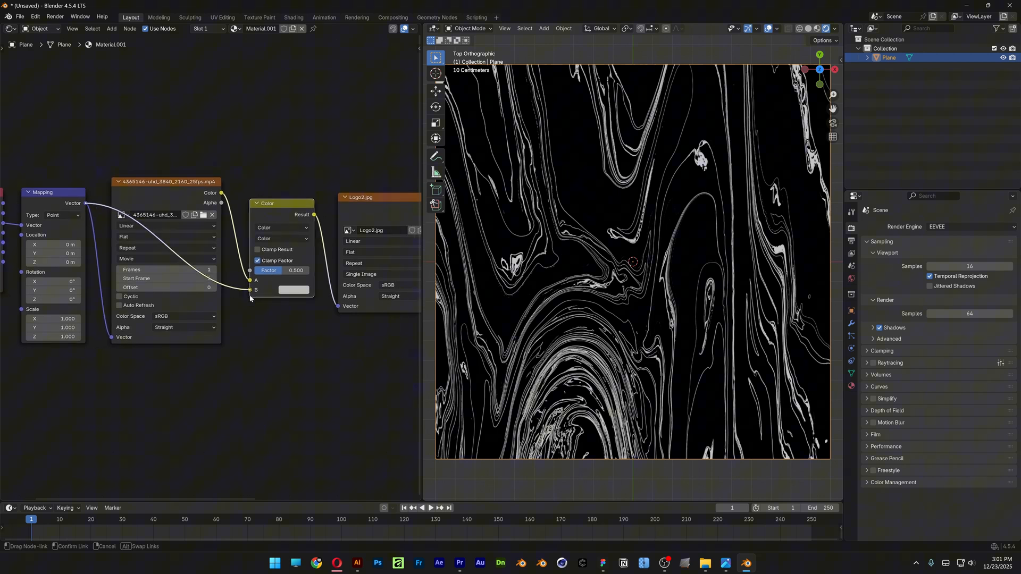
scroll(184, 283, up, 2)
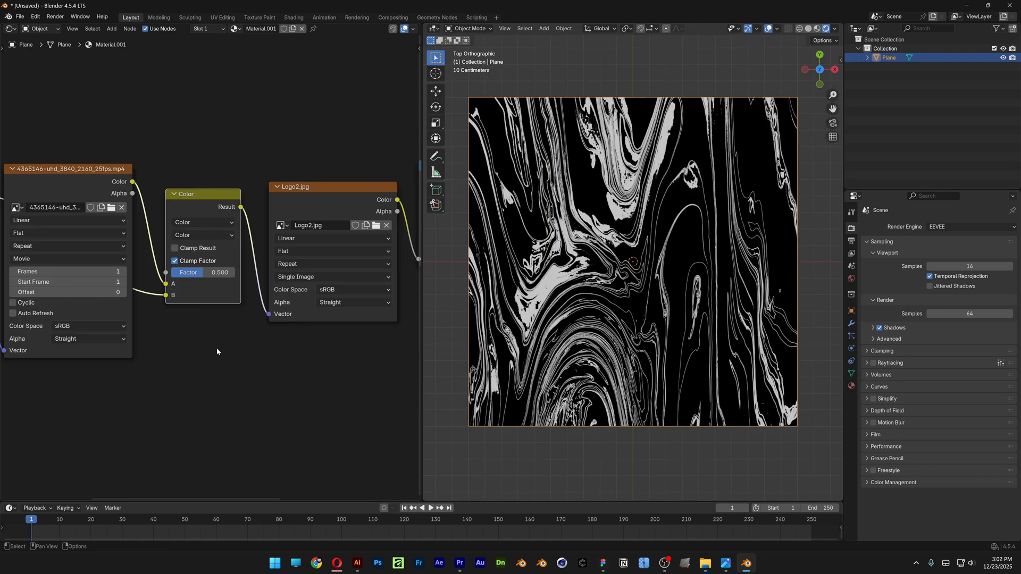
middle_drag(184, 283, 180, 236)
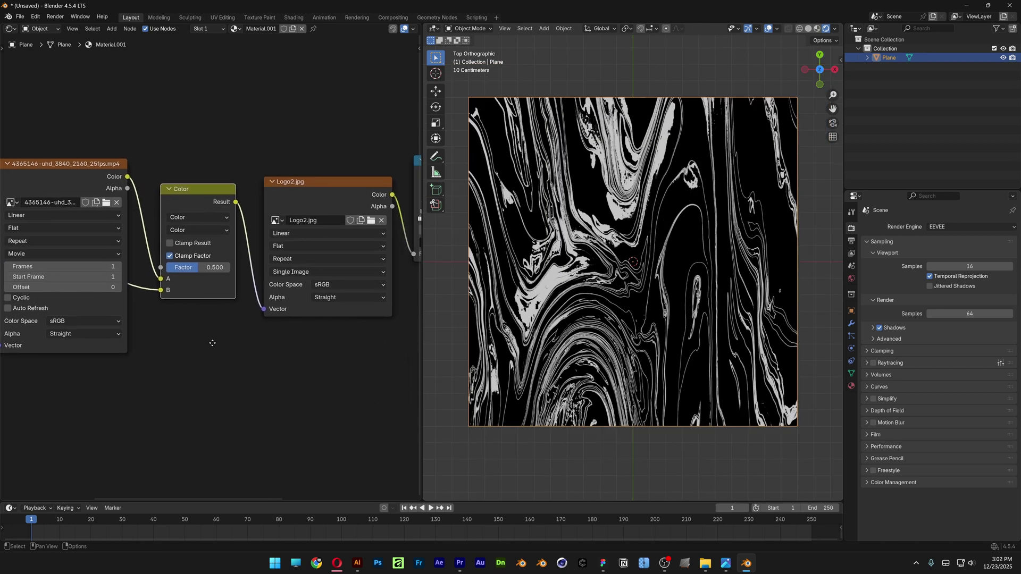
- Set the blend to plain Mix at factor about 0.964 so the video warps the LV logo
click(178, 236)
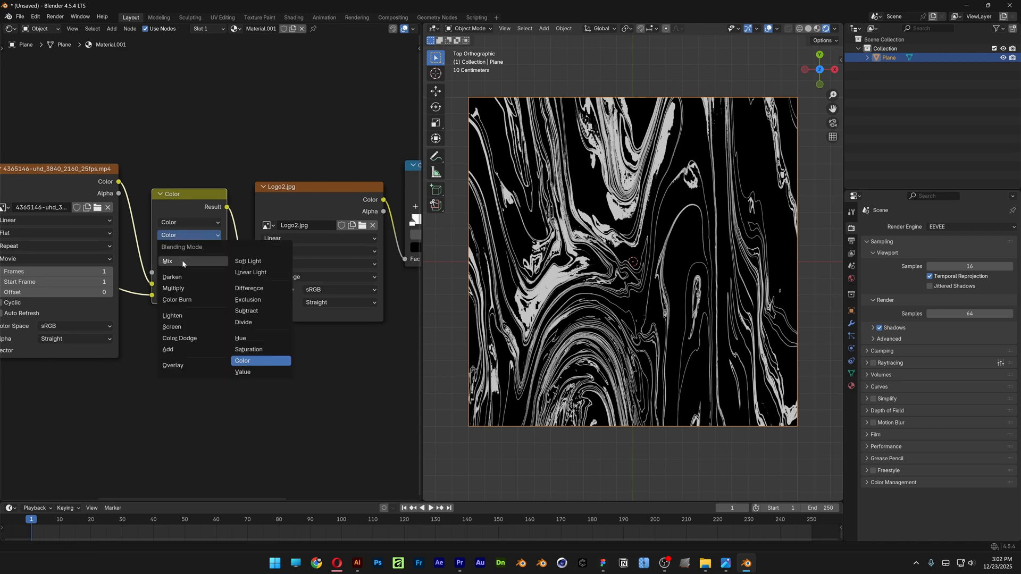
click(183, 263)
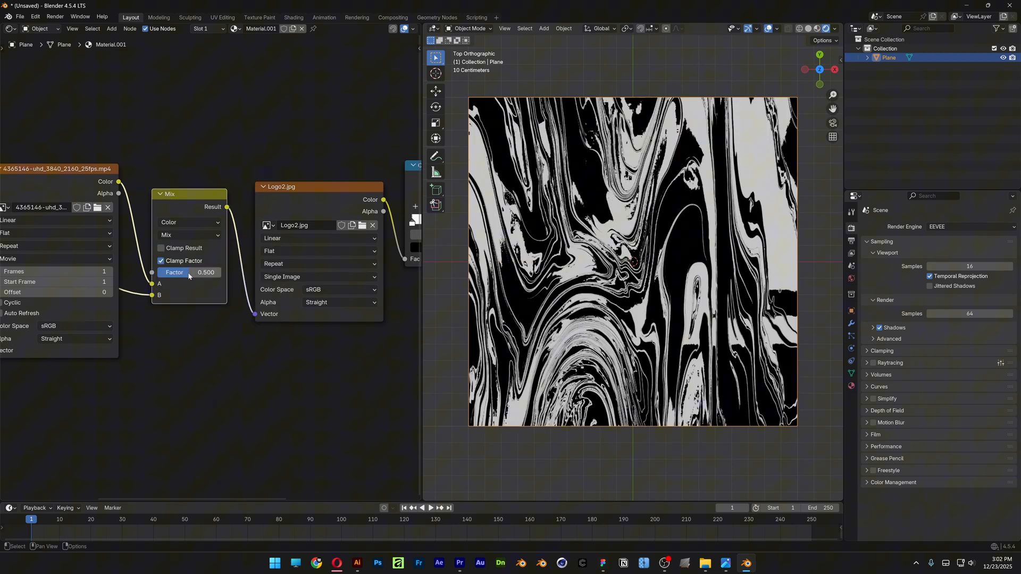
drag(189, 273, 220, 274)
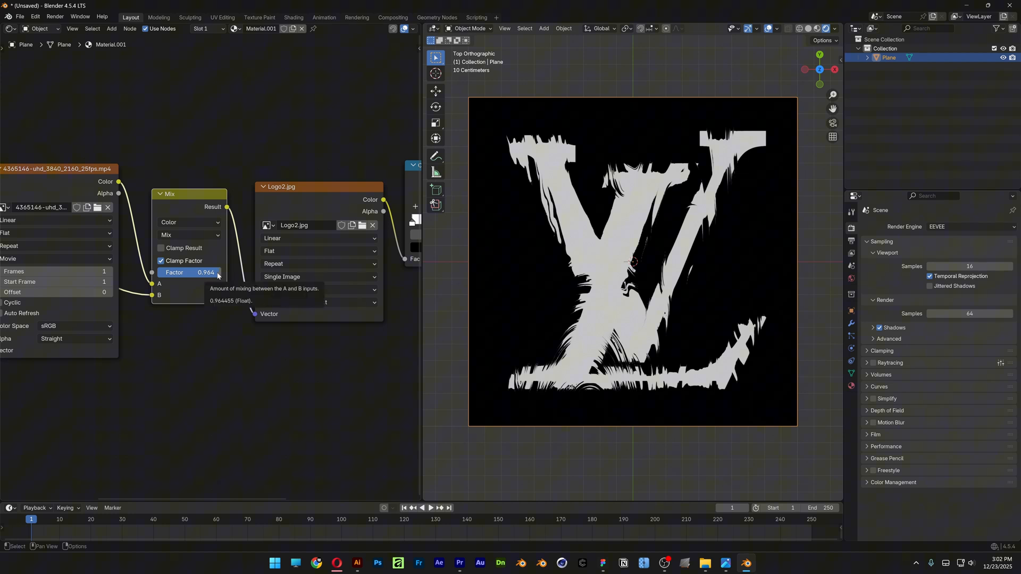
middle_drag(203, 341, 251, 341)
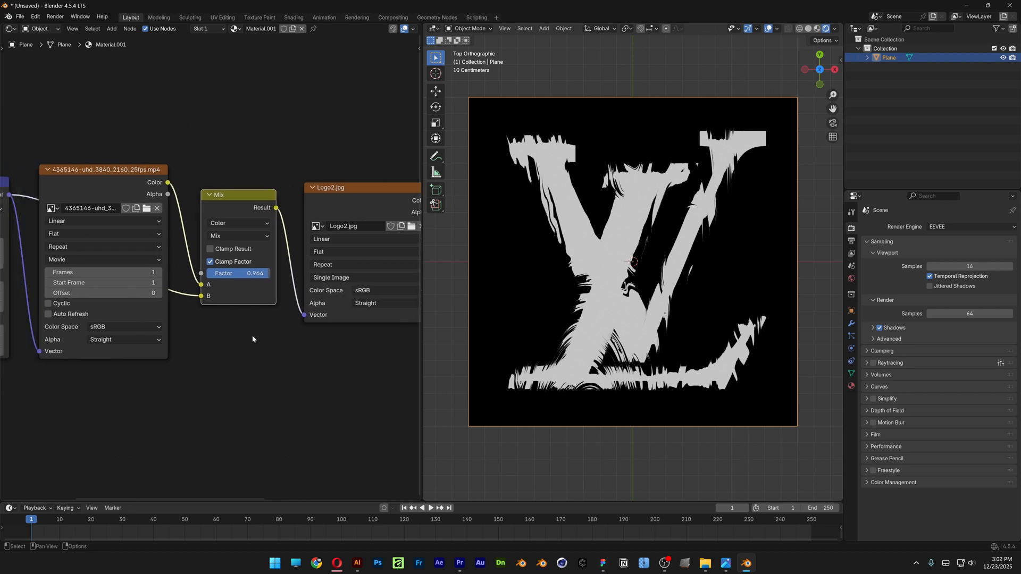
scroll(248, 341, up, 2)
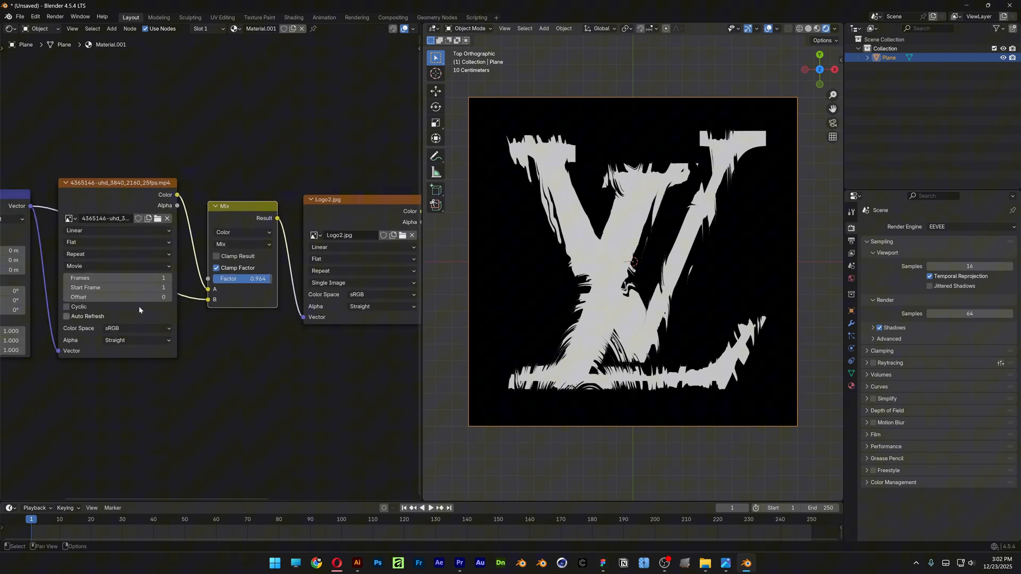
- Set the video texture to 250 frames and give the timeline more room
middle_drag(159, 280, 201, 308)
scroll(201, 307, up, 2)
scroll(183, 311, up, 2)
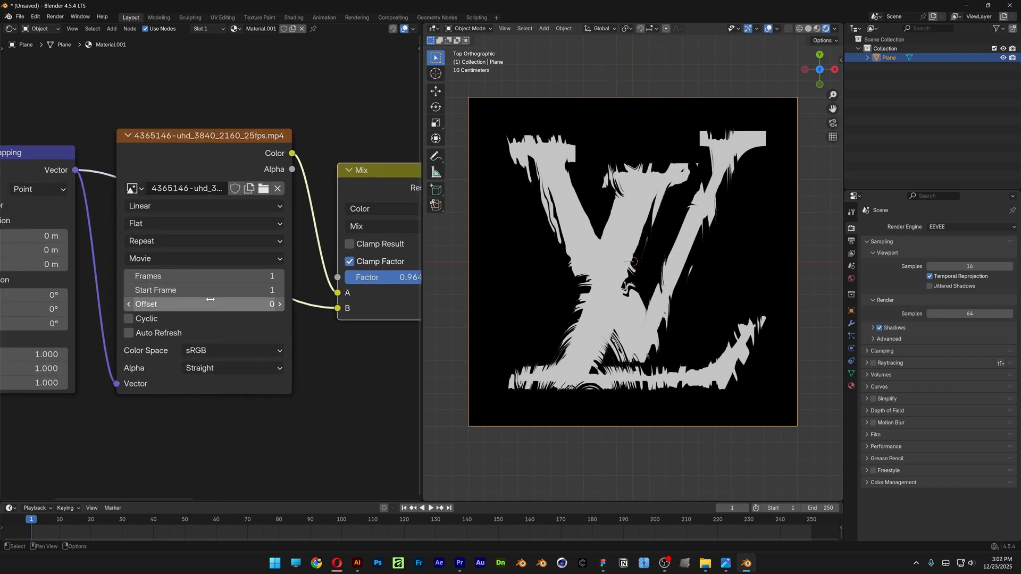
double_click(156, 274)
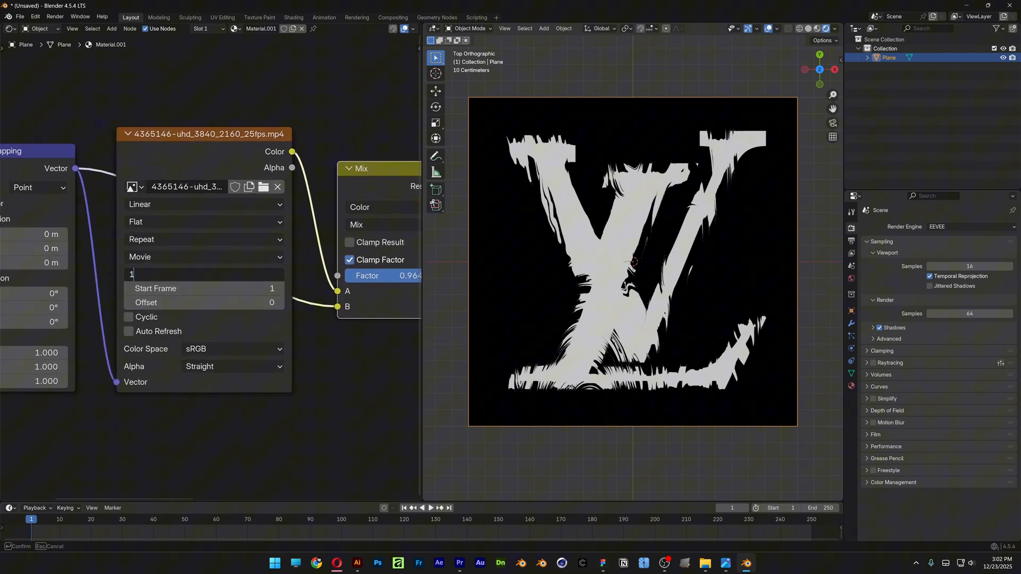
key(Return)
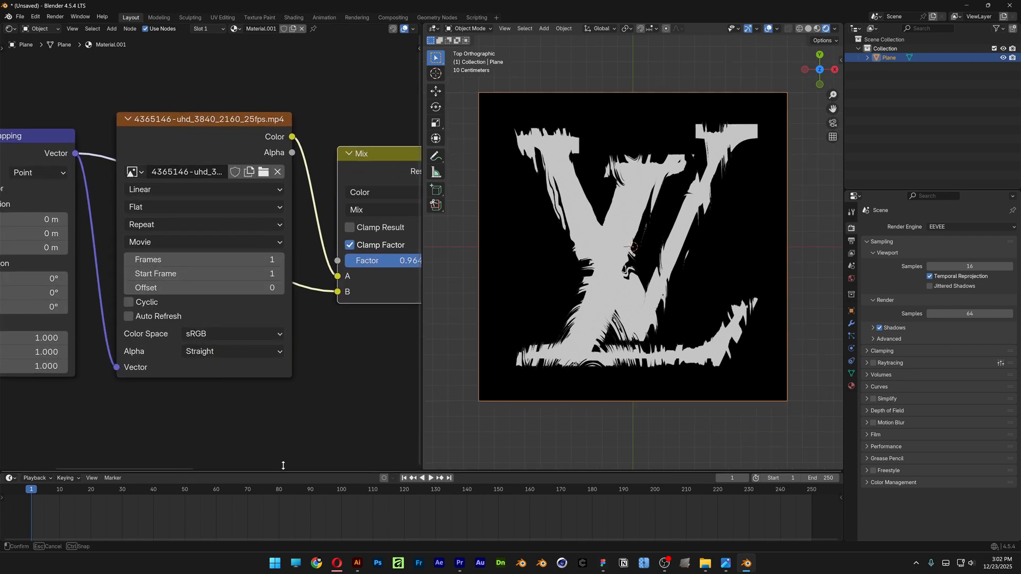
drag(300, 502, 301, 453)
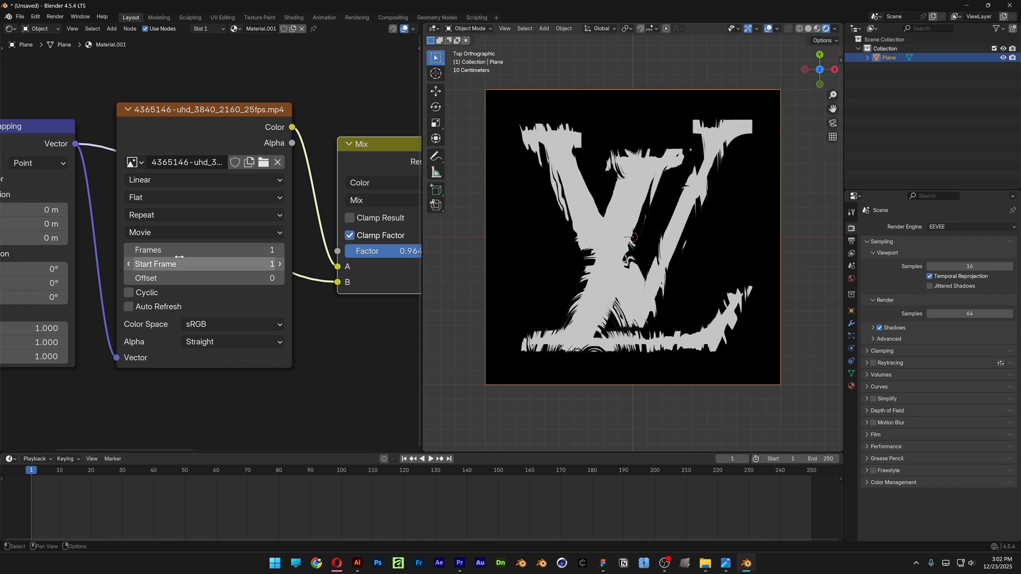
double_click(204, 250)
text(250)
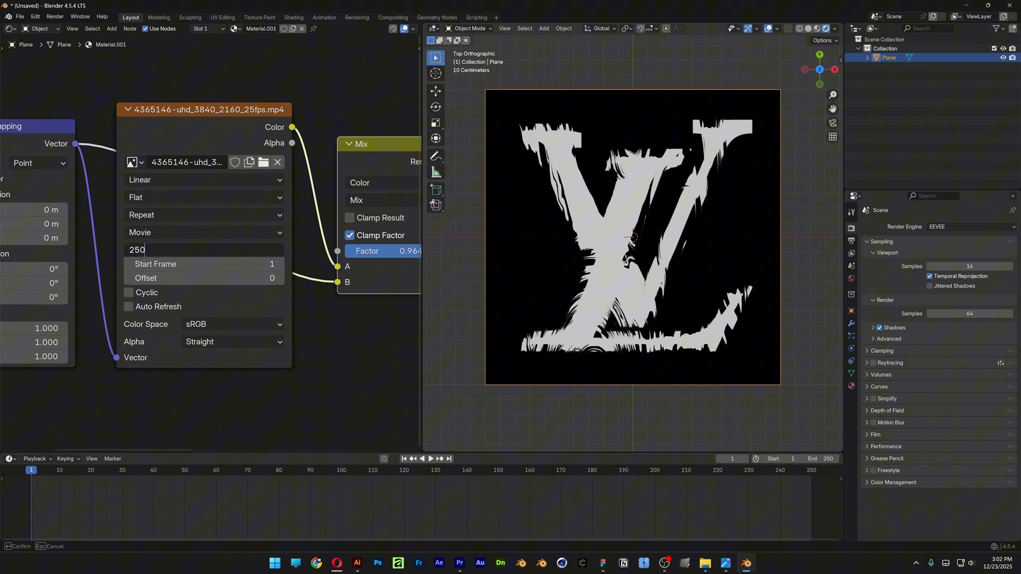
key(Return)
- Enable Cyclic and Auto Refresh on the video and play the animated distortion
click(128, 293)
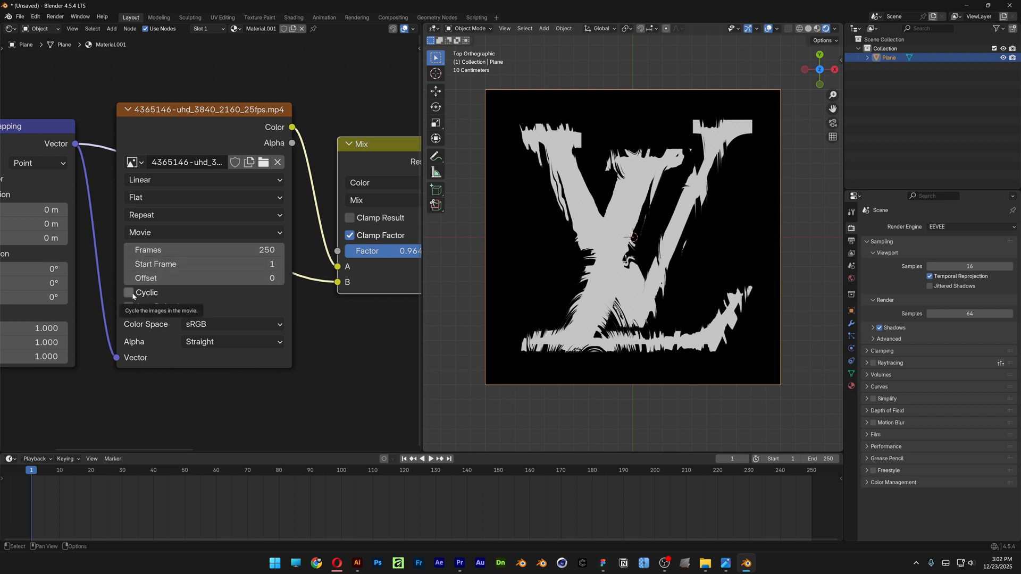
click(128, 307)
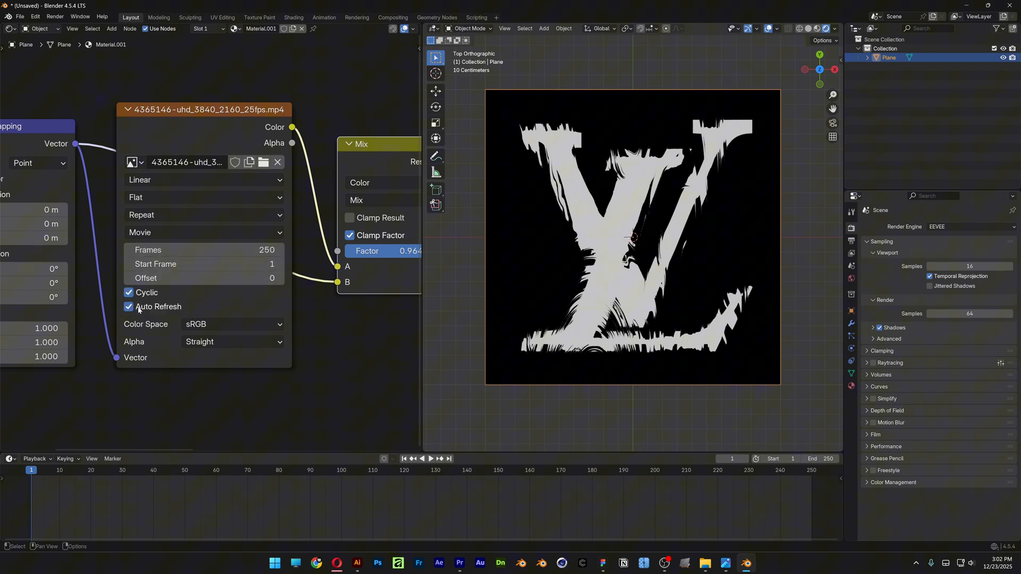
key(space)
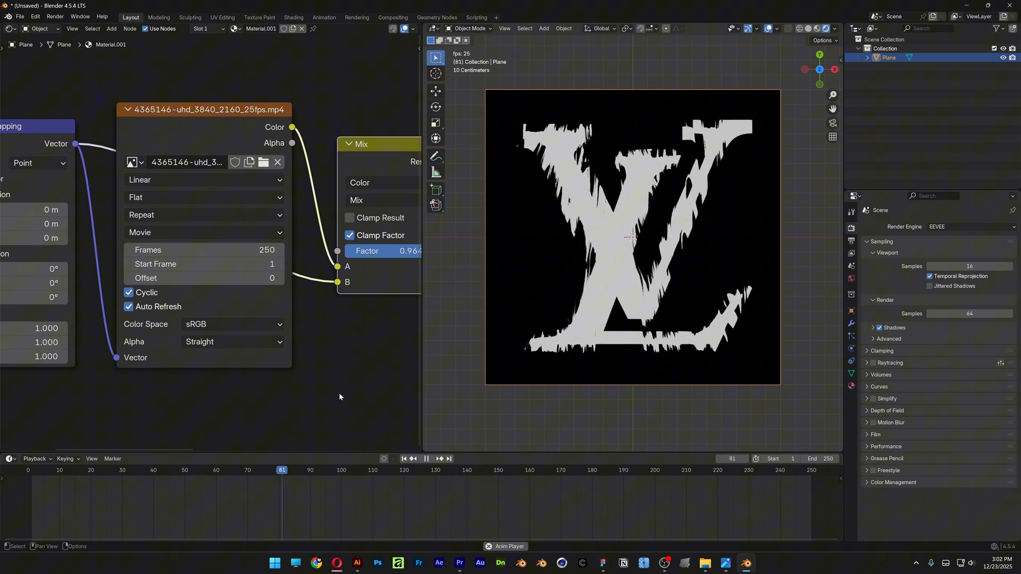
scroll(620, 260, up, 3)
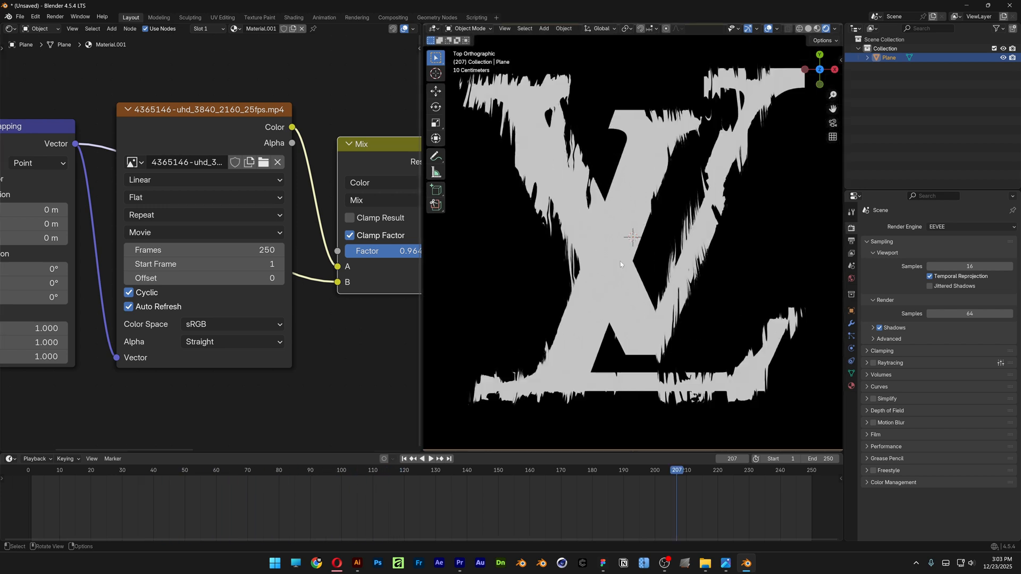
- Stop playback and enable compositor nodes in the Compositing workspace
key(space)
click(393, 18)
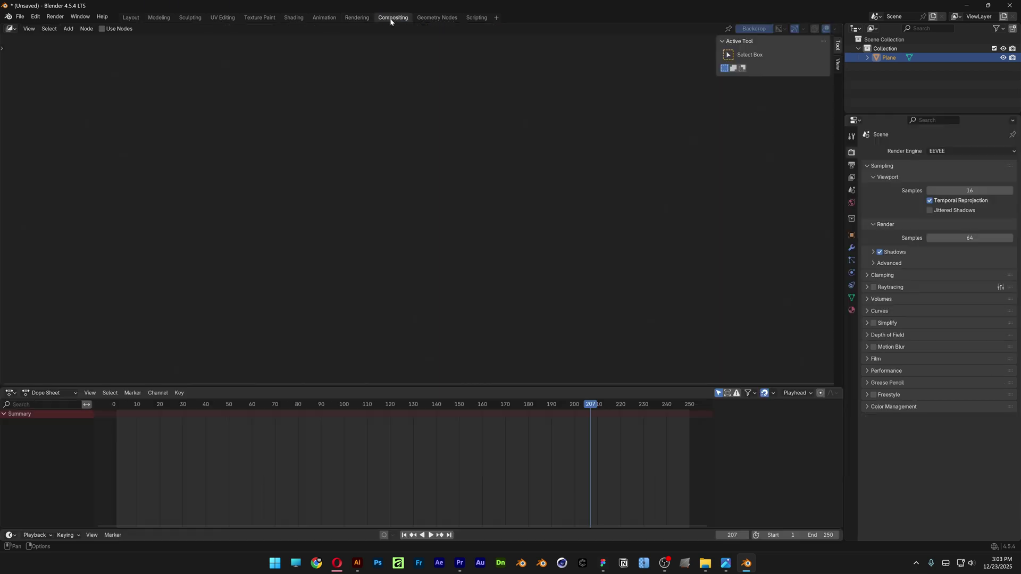
click(104, 29)
- Insert a Glare node set to Bloom between Render Layers and the outputs
key(shift+a)
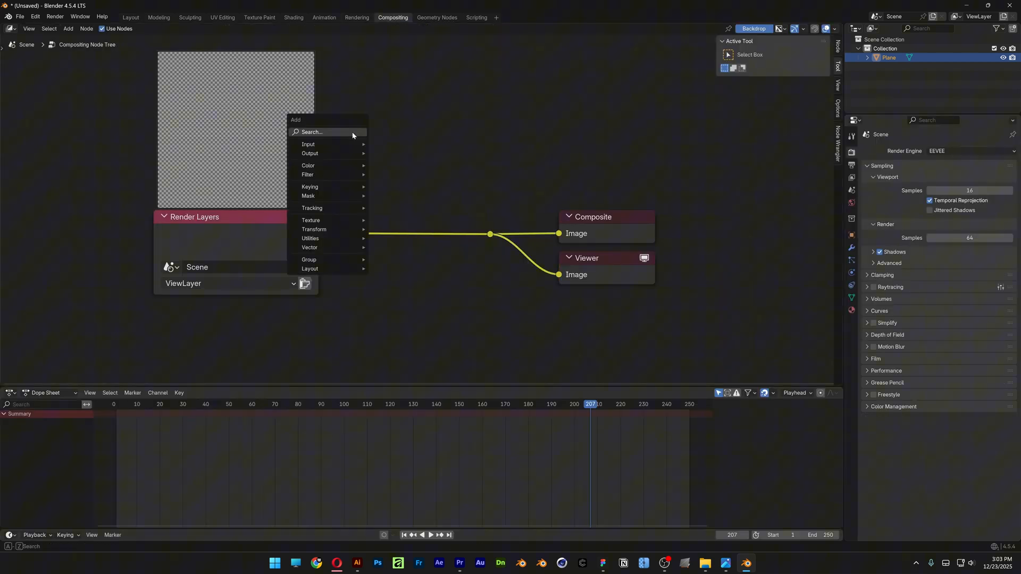
click(353, 134)
text(glare)
key(Return)
click(353, 134)
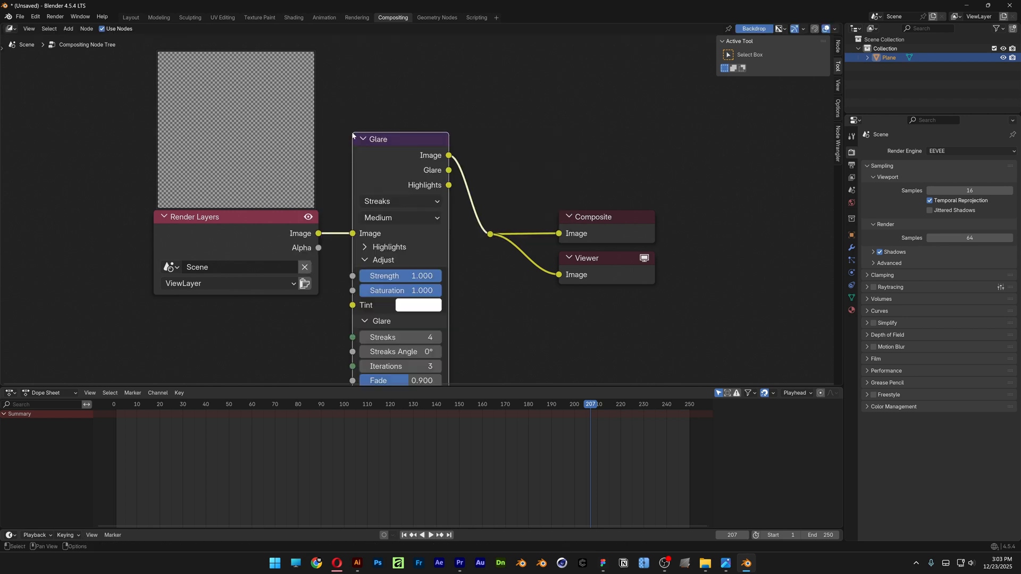
click(392, 201)
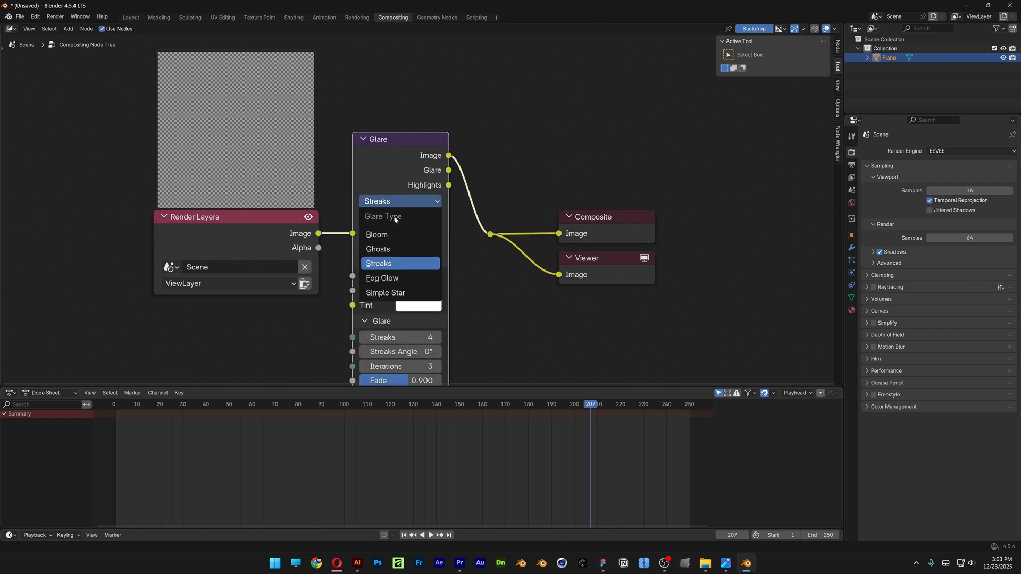
click(383, 235)
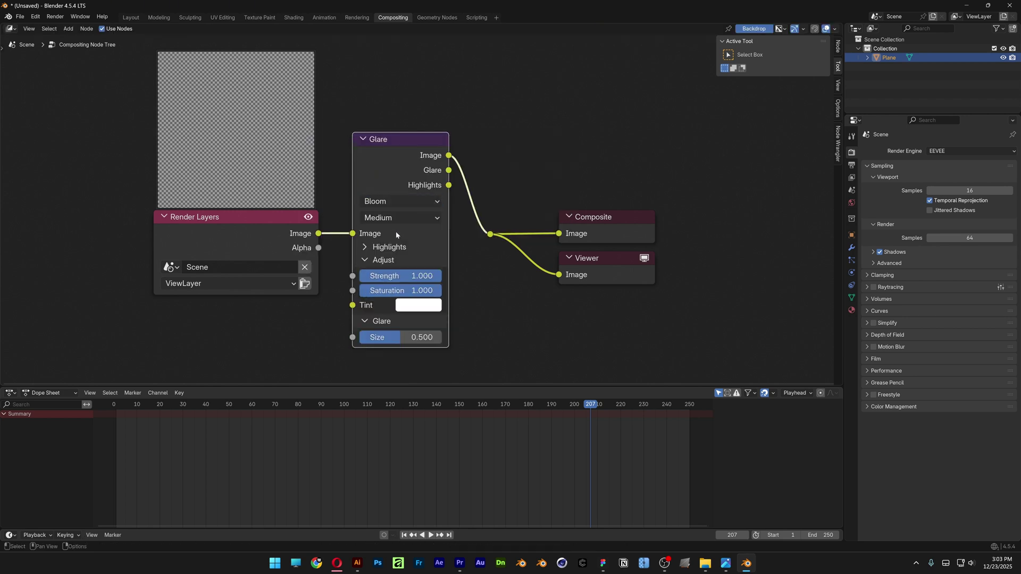
- Raise the logo's Emission Strength to 1.5 and play the animation to preview the brighter bloom glow
click(130, 17)
click(836, 29)
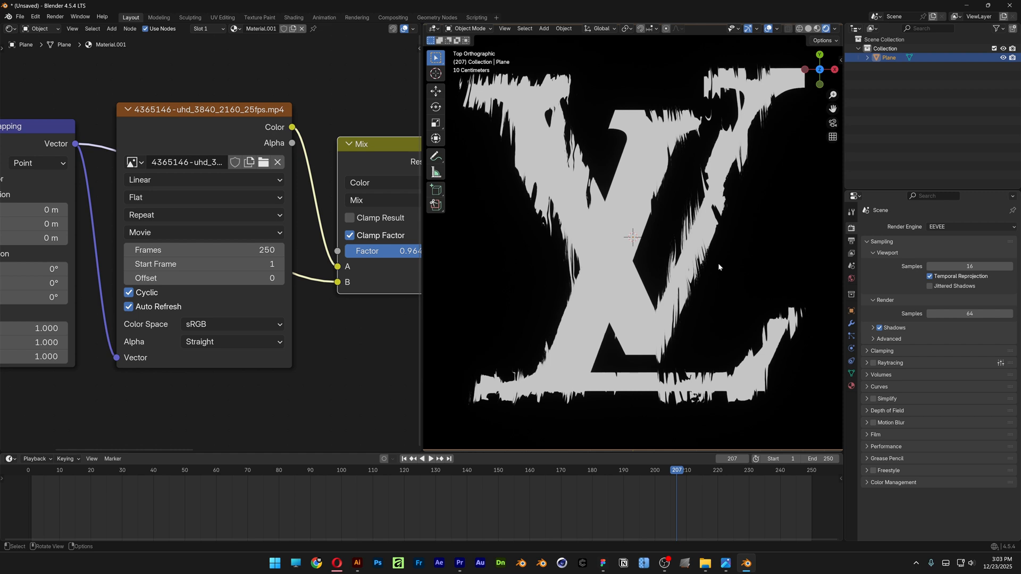
middle_drag(398, 240, 274, 239)
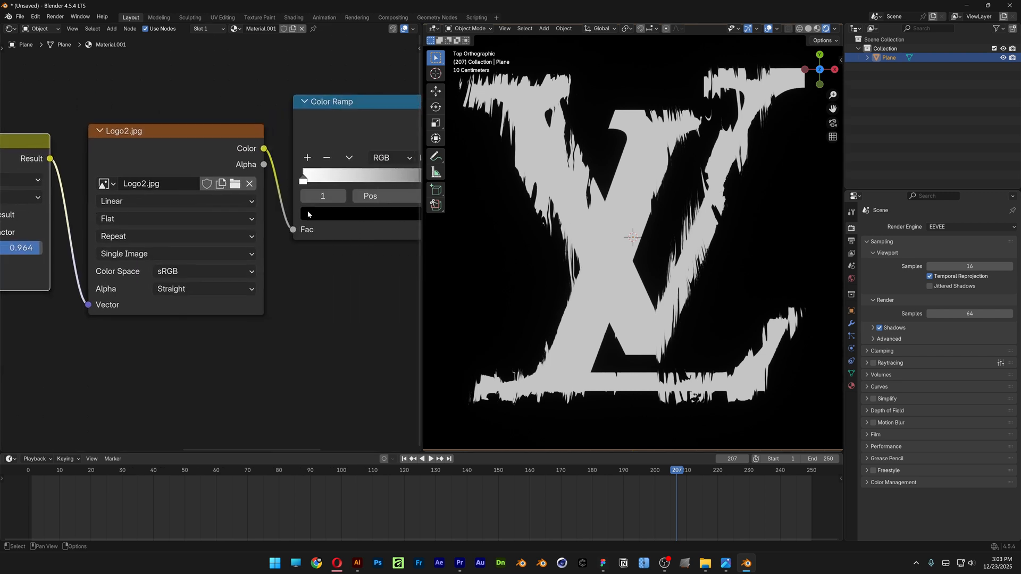
scroll(273, 238, up, 2)
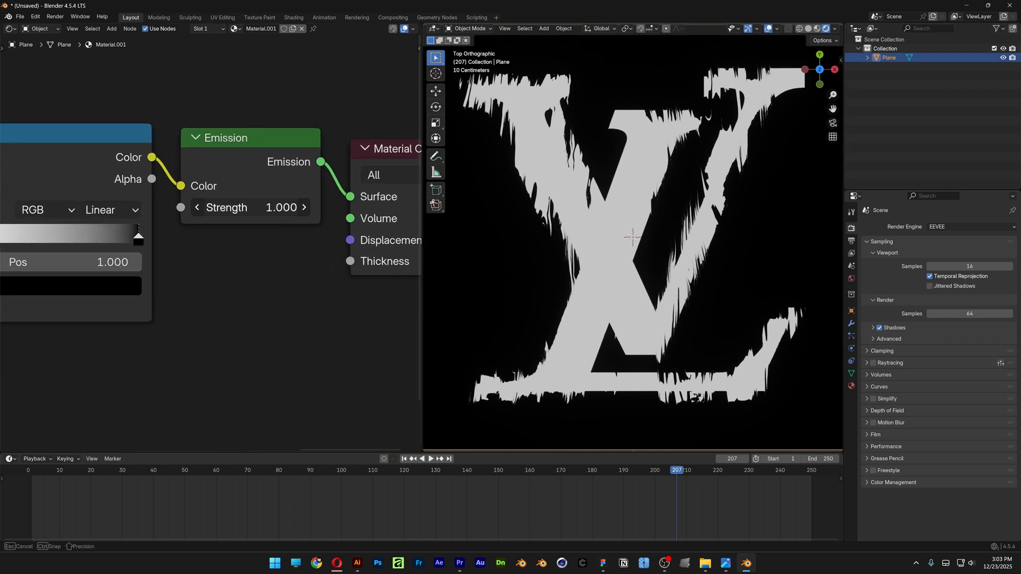
drag(251, 208, 271, 208)
key(space)
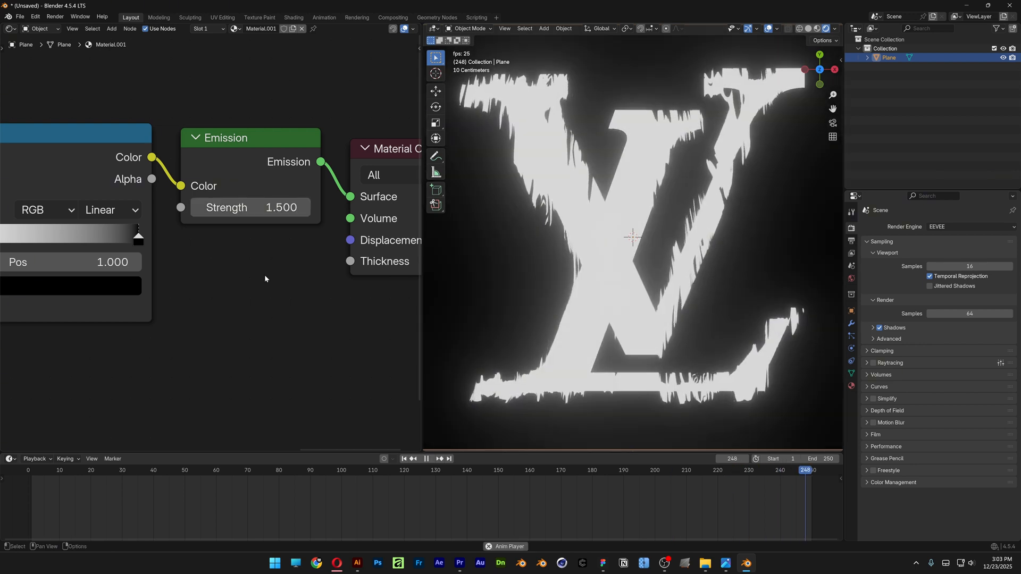